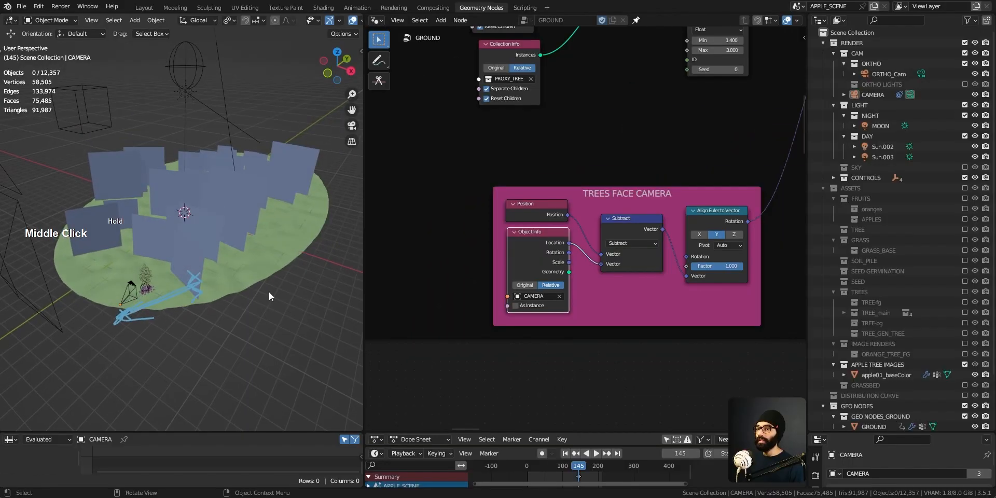
# Try the X, Y and Z axes on the Align Euler to Vector node and return it to Y
pyautogui.moveTo(682, 280); pyautogui.dragTo(656, 249, button='middle')
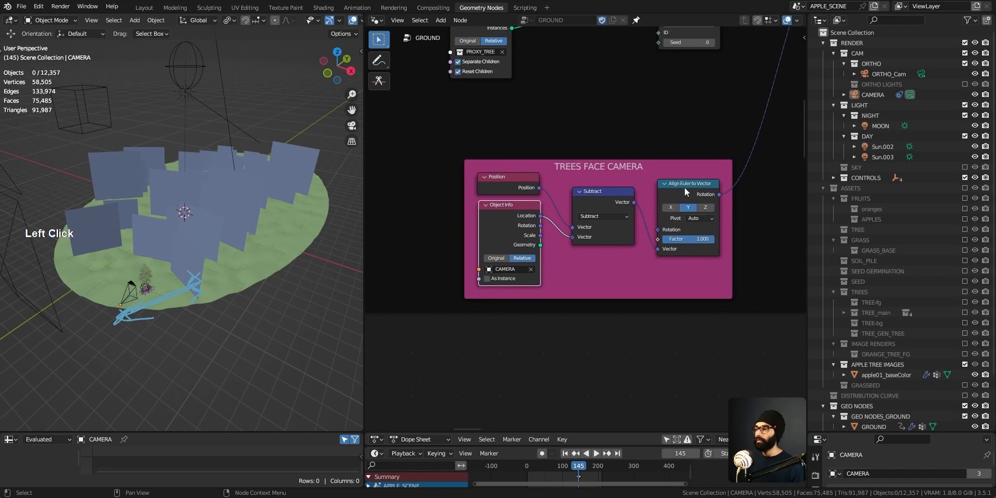
pyautogui.moveTo(692, 185); pyautogui.dragTo(697, 187)
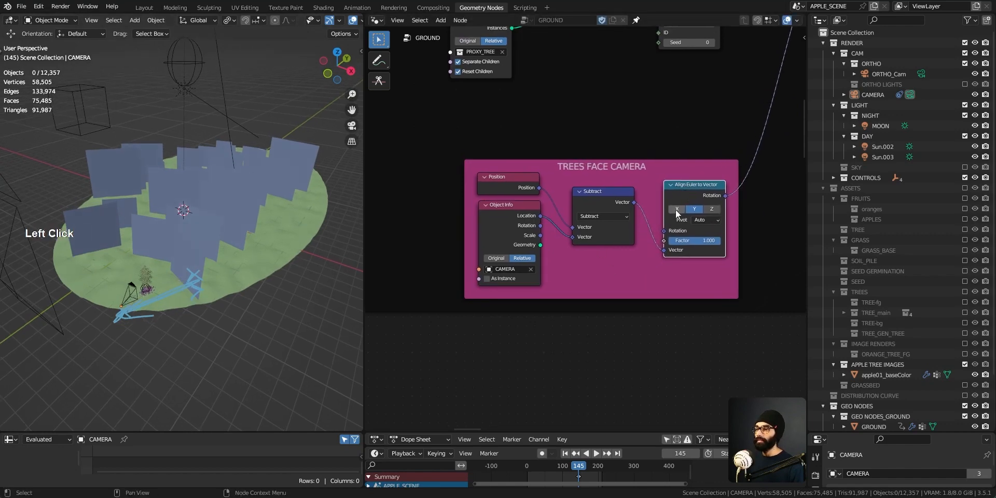
pyautogui.click(676, 209)
pyautogui.click(695, 209)
pyautogui.click(712, 210)
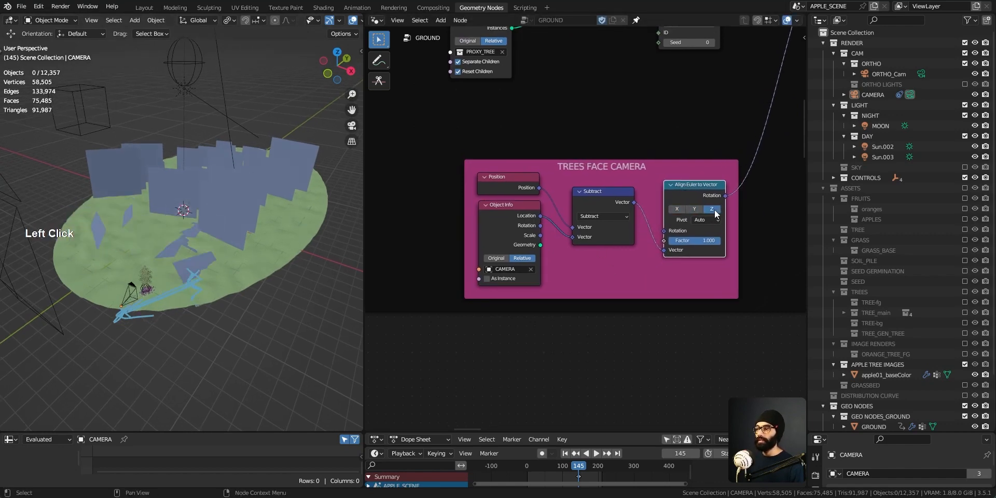
pyautogui.click(695, 210)
# Examine the rotation link from the TREES FACE CAMERA nodes to the Instance on Points node
pyautogui.moveTo(228, 284); pyautogui.dragTo(180, 273, button='middle')
pyautogui.moveTo(727, 146); pyautogui.dragTo(569, 282, button='middle')
pyautogui.scroll(-7, 569, 282)
pyautogui.scroll(5, 591, 254)
pyautogui.moveTo(594, 253); pyautogui.dragTo(577, 315, button='middle')
pyautogui.scroll(5, 577, 338)
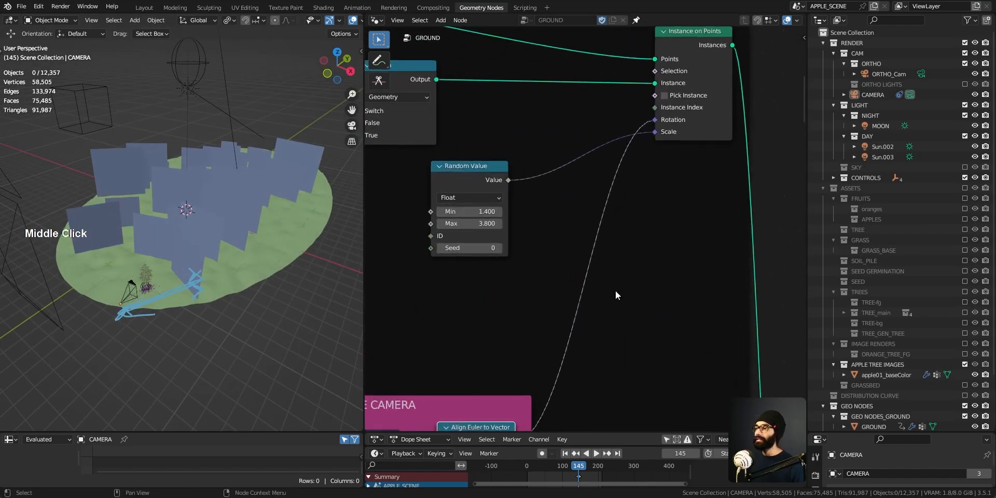
pyautogui.moveTo(667, 92); pyautogui.dragTo(645, 133, button='middle')
pyautogui.moveTo(661, 88)
pyautogui.mouseDown()
pyautogui.moveTo(688, 79)
pyautogui.moveTo(667, 83)
pyautogui.mouseUp()
pyautogui.keyDown('ctrl'); pyautogui.moveTo(575, 281); pyautogui.dragTo(516, 215, button='middle'); pyautogui.keyUp('ctrl')
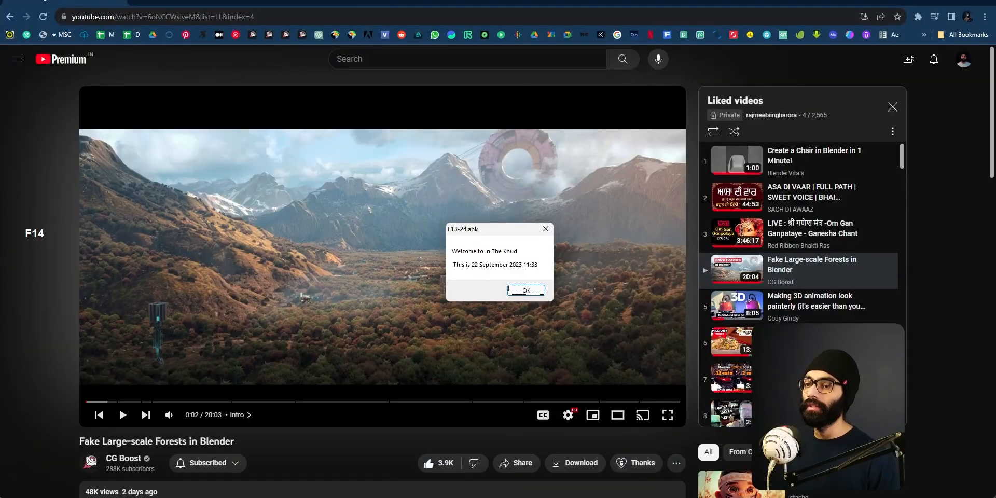
# Dismiss the message box and look over the page of the video "Fake Large-scale Forests in Blender"
pyautogui.click(524, 291)
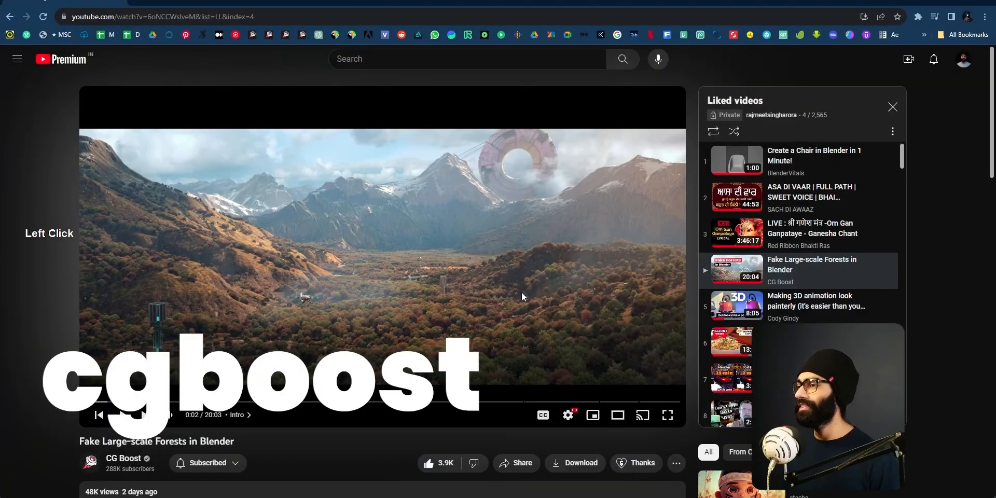
pyautogui.scroll(-1, 521, 291)
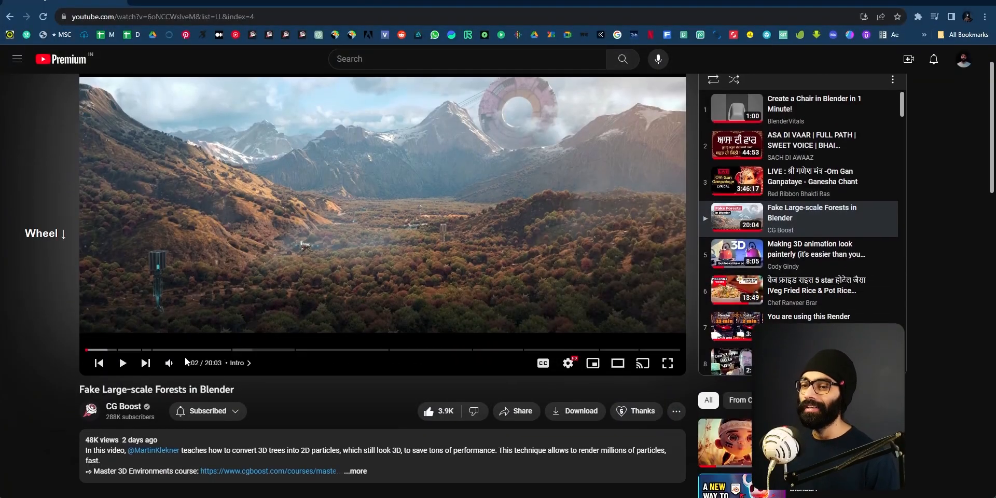
pyautogui.scroll(1, 380, 463)
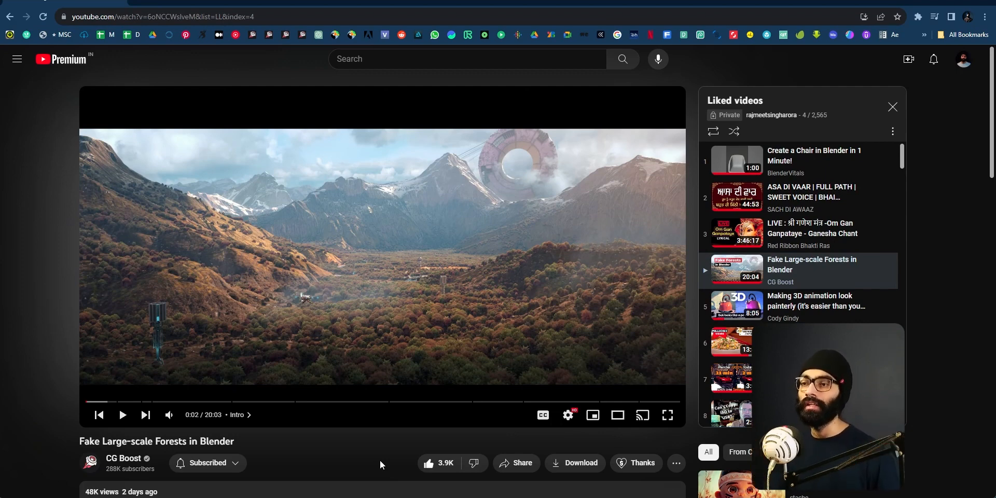
# Switch back to Blender and set the camera view to rendered shading
pyautogui.hotkey('alt', 'Tab')
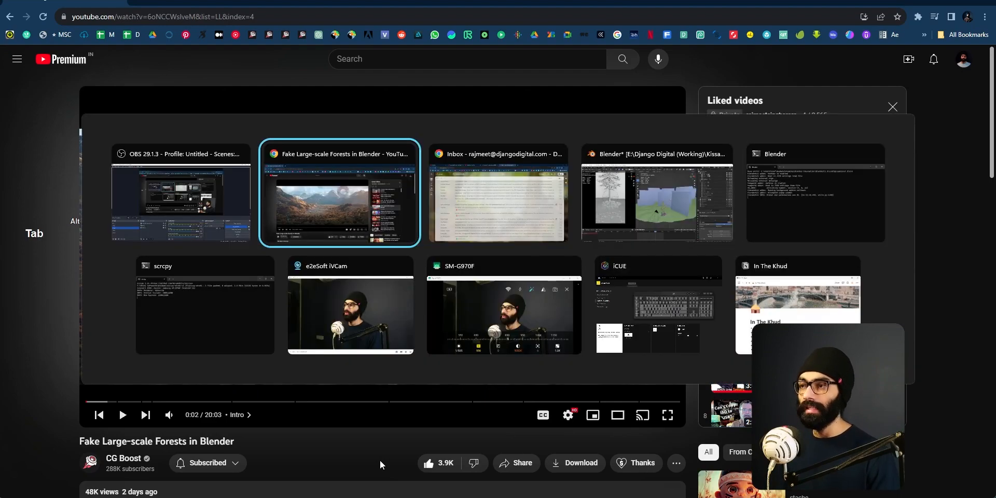
pyautogui.click(707, 220)
pyautogui.moveTo(651, 238)
pyautogui.keyDown('ctrl'); pyautogui.mouseDown(button='middle')
pyautogui.moveTo(589, 205)
pyautogui.moveTo(577, 297)
pyautogui.mouseUp(button='middle'); pyautogui.keyUp('ctrl')
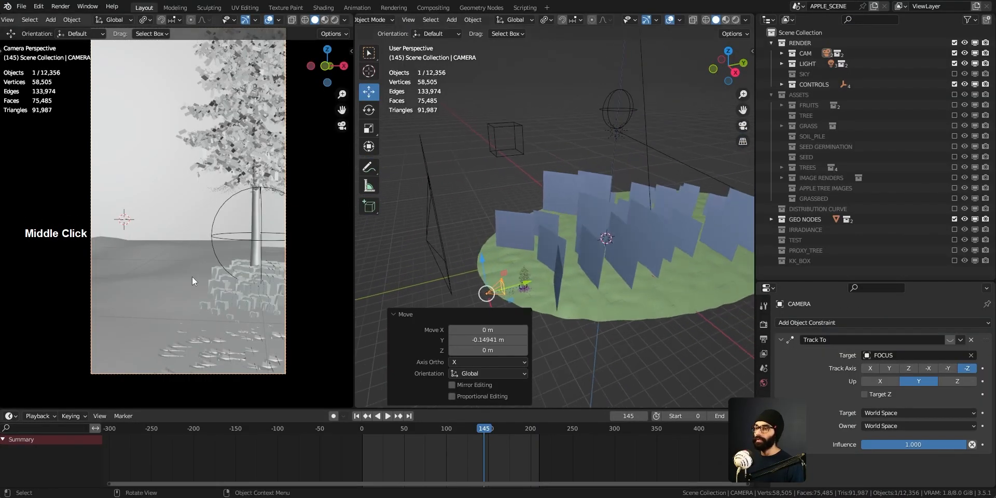
pyautogui.press('z')
pyautogui.click(206, 235)
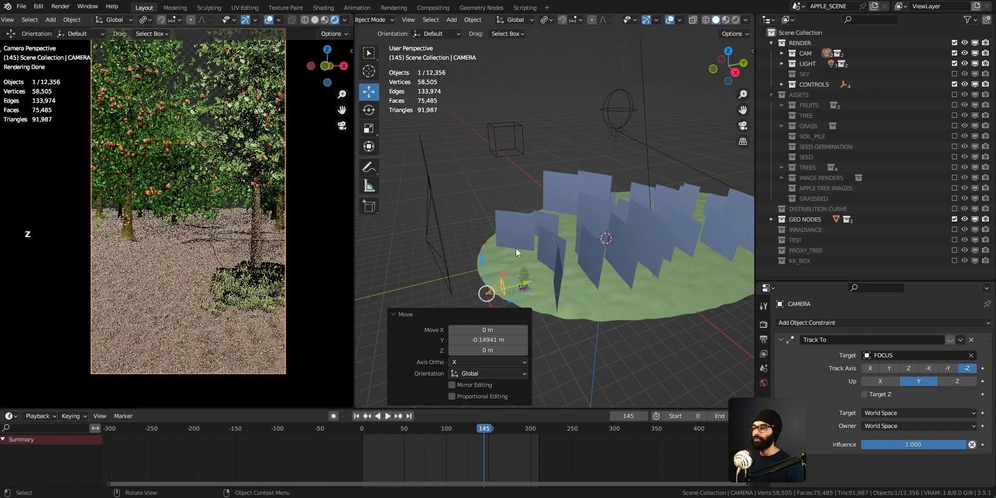
# Move the camera along Y past the tree planes, finishing with a move of -7.7182 m
pyautogui.moveTo(534, 281); pyautogui.dragTo(583, 257)
pyautogui.moveTo(625, 286); pyautogui.dragTo(658, 290, button='middle')
pyautogui.keyDown('ctrl'); pyautogui.moveTo(576, 293); pyautogui.dragTo(548, 239, button='middle'); pyautogui.keyUp('ctrl')
pyautogui.keyDown('shift'); pyautogui.moveTo(590, 279); pyautogui.dragTo(624, 210, button='middle'); pyautogui.keyUp('shift')
pyautogui.moveTo(611, 235); pyautogui.dragTo(698, 171)
pyautogui.moveTo(702, 179); pyautogui.dragTo(722, 228, button='middle')
pyautogui.scroll(1, 700, 174)
pyautogui.moveTo(702, 183); pyautogui.dragTo(569, 198)
# Try rotating the camera, including about the global Z axis, and cancel the rotation
pyautogui.press('space')
pyautogui.press('r')
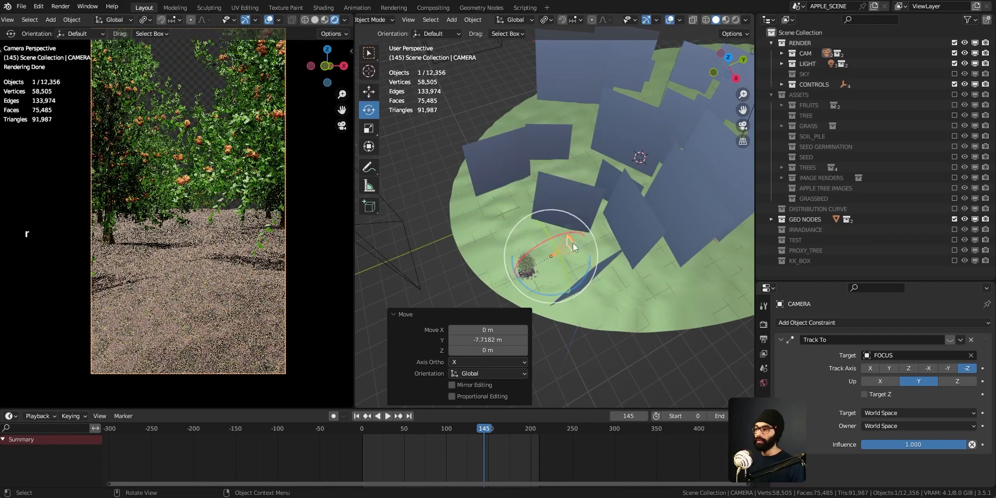
pyautogui.moveTo(580, 261)
pyautogui.mouseDown()
pyautogui.moveTo(590, 257)
pyautogui.moveTo(586, 227)
pyautogui.moveTo(552, 220)
pyautogui.moveTo(588, 240)
pyautogui.moveTo(583, 276)
pyautogui.mouseUp()
pyautogui.press('r')
pyautogui.press('z')
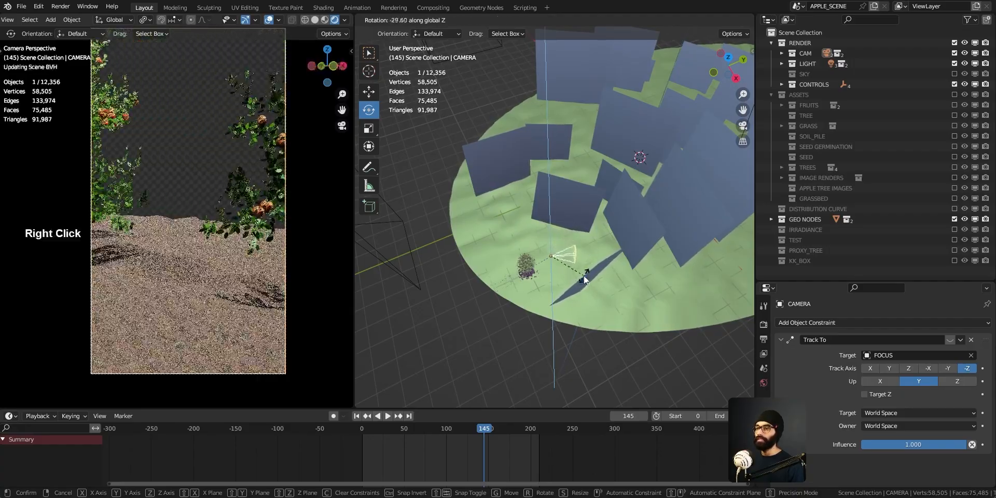
pyautogui.rightClick(583, 275)
# Move the camera by -3.9506 m along the Y axis
pyautogui.press('space')
pyautogui.press('g')
pyautogui.moveTo(583, 242); pyautogui.dragTo(503, 282)
# Enable the APPLE TREE IMAGES collection and bring up the apple01_baseColor plane in the Shading workspace
pyautogui.click(954, 188)
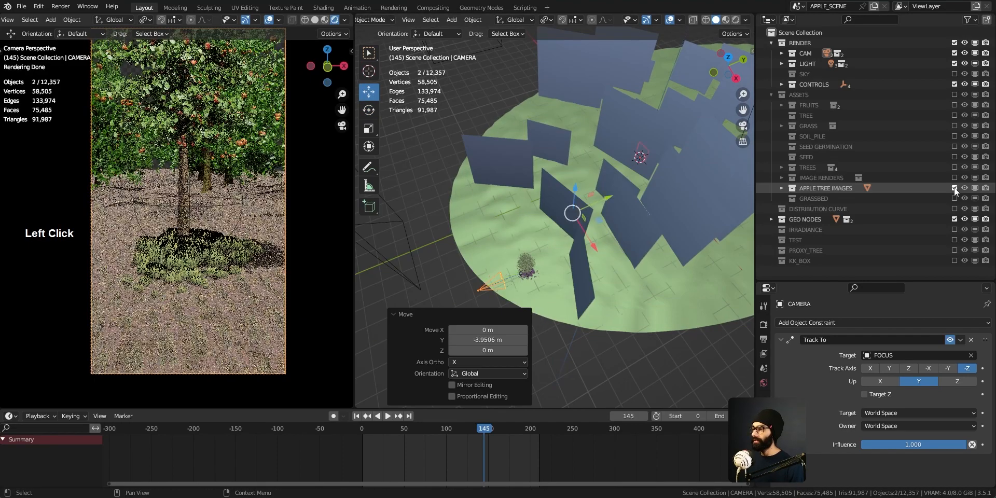
pyautogui.click(781, 188)
pyautogui.click(827, 199)
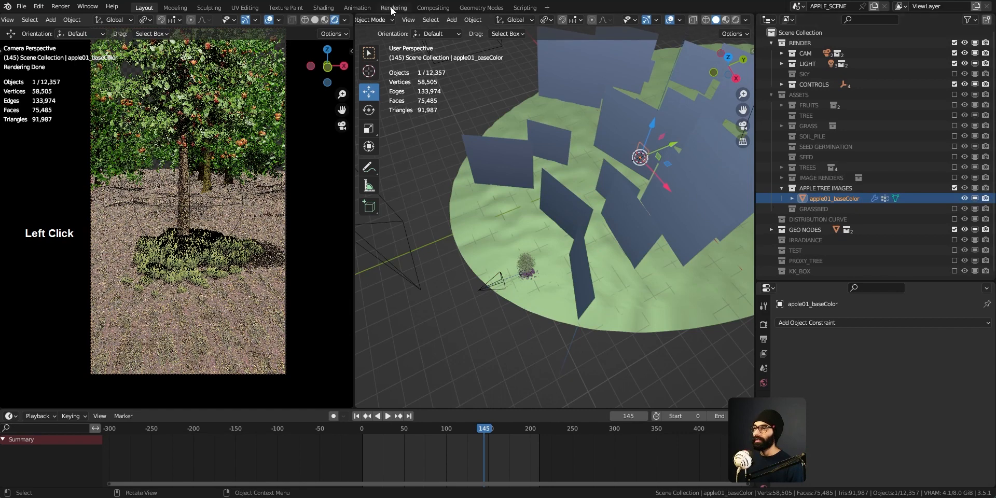
pyautogui.click(323, 8)
pyautogui.middleClick(207, 324)
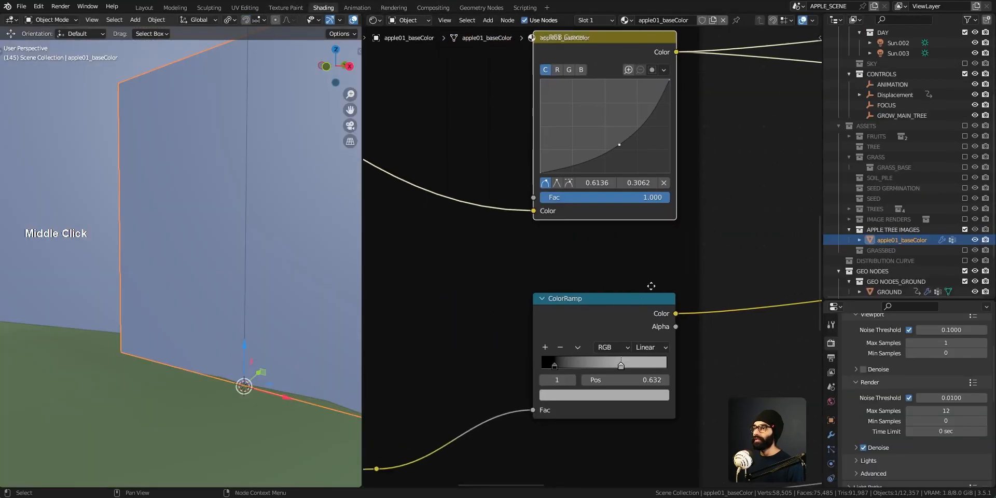
pyautogui.moveTo(207, 324); pyautogui.dragTo(108, 266, button='middle')
pyautogui.keyDown('ctrl'); pyautogui.moveTo(194, 317); pyautogui.dragTo(225, 278, button='middle'); pyautogui.keyUp('ctrl')
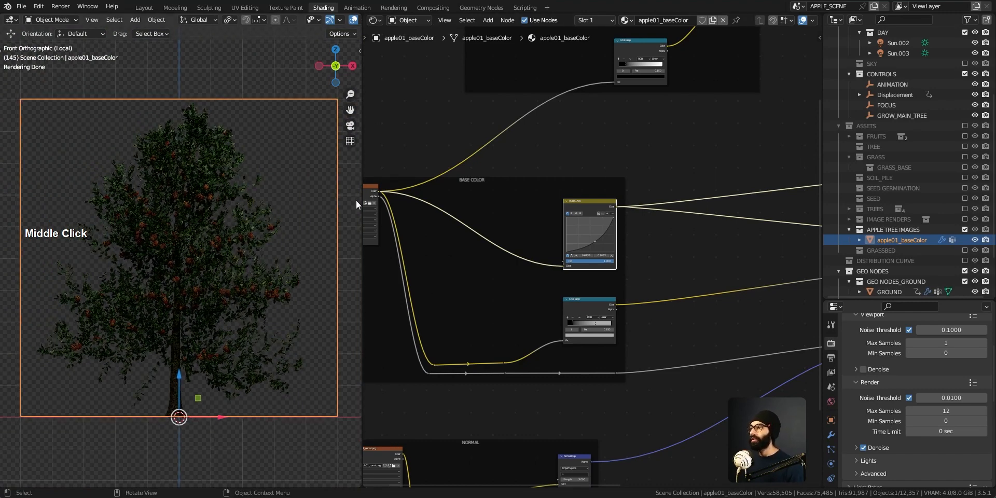
# Examine the scene's render and output settings, including the output resolution
pyautogui.scroll(4, 883, 399)
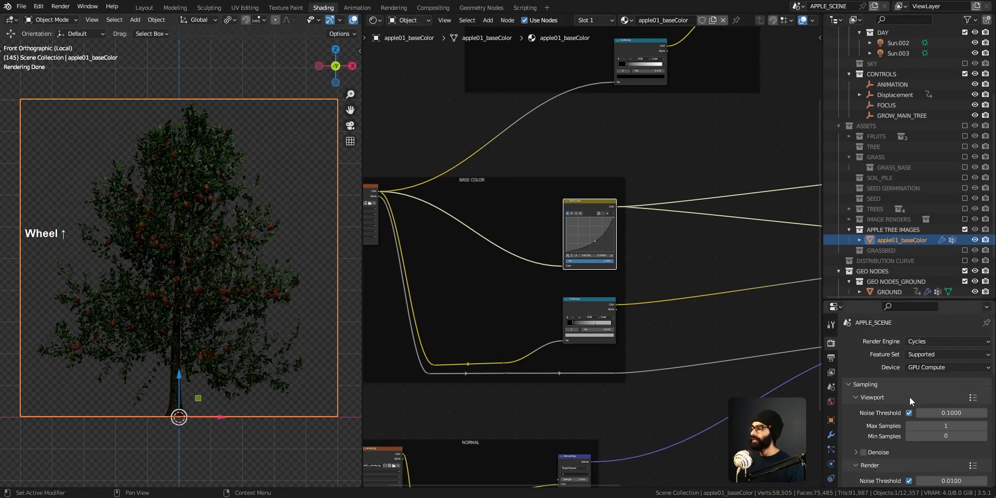
pyautogui.click(831, 357)
pyautogui.click(831, 343)
pyautogui.click(831, 358)
pyautogui.click(831, 343)
pyautogui.click(831, 357)
pyautogui.click(852, 341)
pyautogui.click(948, 375)
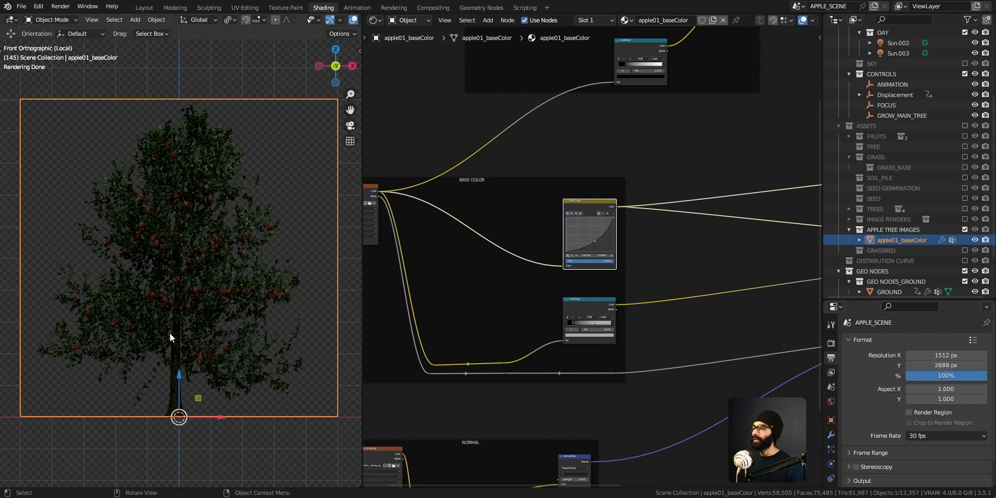
# Examine the apple01_baseColor_hires.png texture and its path through the BASE COLOR nodes to the Principled BSDF
pyautogui.moveTo(297, 326); pyautogui.dragTo(151, 281, button='middle')
pyautogui.keyDown('ctrl'); pyautogui.moveTo(536, 282); pyautogui.dragTo(507, 281, button='middle'); pyautogui.keyUp('ctrl')
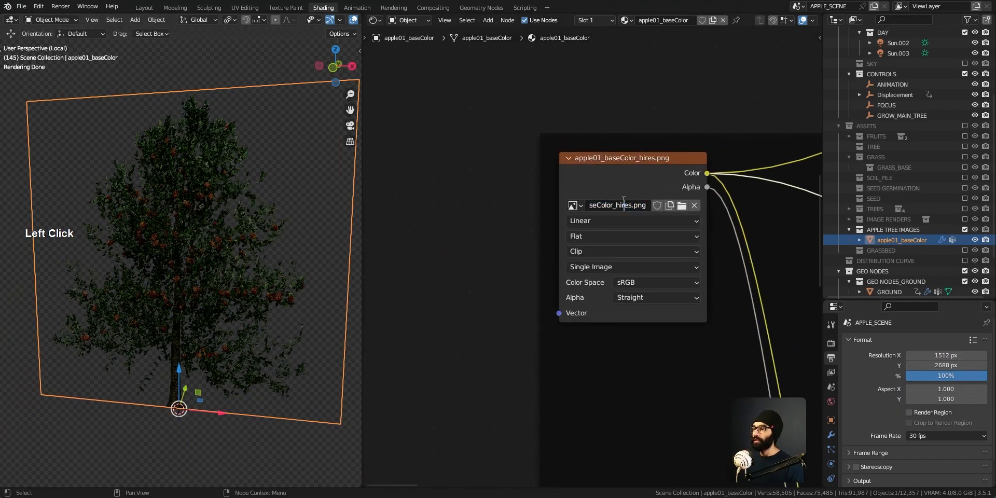
pyautogui.hotkey('ctrl', 'space')
pyautogui.hotkey('alt', 'Tab')
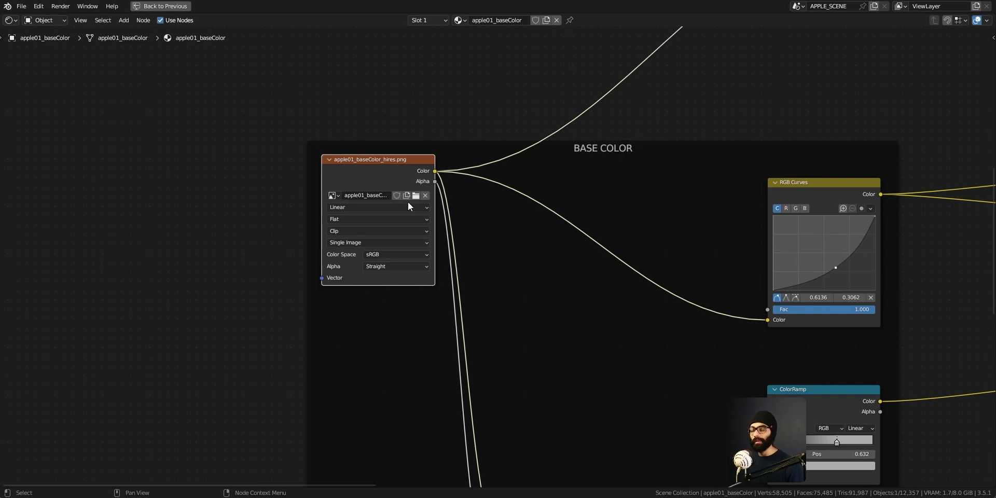
pyautogui.scroll(-1, 408, 201)
pyautogui.moveTo(453, 194); pyautogui.dragTo(414, 178, button='middle')
pyautogui.keyDown('ctrl'); pyautogui.moveTo(475, 224); pyautogui.dragTo(537, 167, button='middle'); pyautogui.keyUp('ctrl')
pyautogui.moveTo(622, 220); pyautogui.dragTo(456, 204, button='middle')
pyautogui.keyDown('ctrl'); pyautogui.moveTo(666, 204); pyautogui.dragTo(656, 256, button='middle'); pyautogui.keyUp('ctrl')
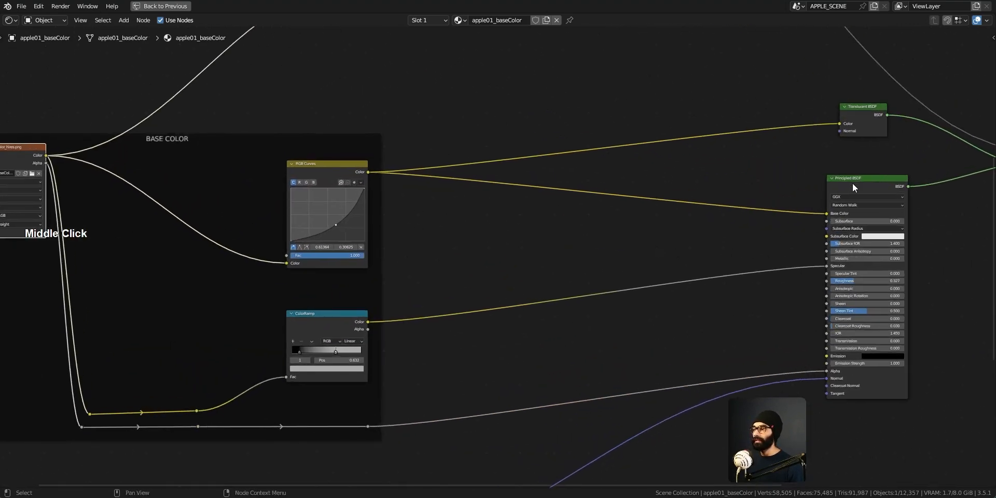
pyautogui.moveTo(852, 183); pyautogui.dragTo(813, 180)
pyautogui.moveTo(376, 213); pyautogui.dragTo(587, 211, button='middle')
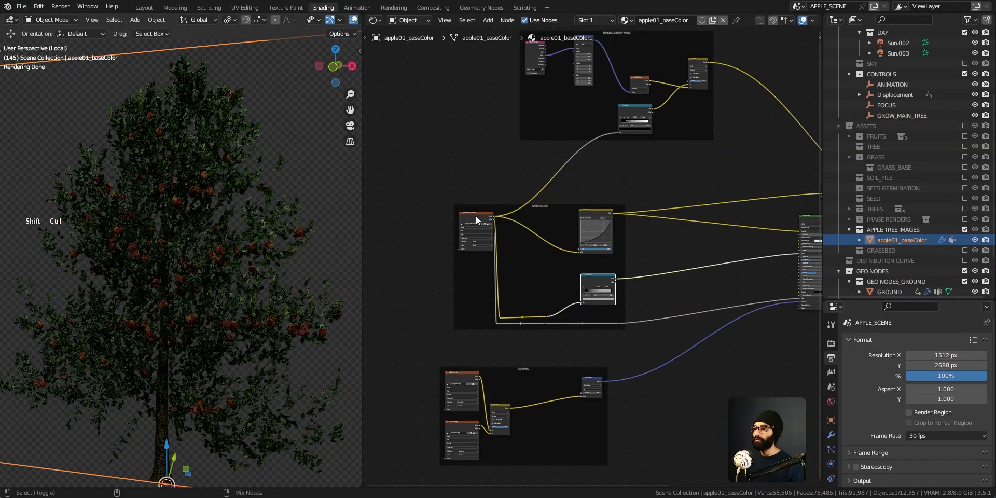
# Preview the base color image texture and the RGB Curves output directly on the tree plane
pyautogui.keyDown('ctrl'); pyautogui.keyDown('shift'); pyautogui.click(476, 219); pyautogui.keyUp('shift'); pyautogui.keyUp('ctrl')
pyautogui.moveTo(639, 283)
pyautogui.mouseDown(button='middle')
pyautogui.moveTo(671, 242)
pyautogui.moveTo(767, 270)
pyautogui.moveTo(645, 295)
pyautogui.mouseUp(button='middle')
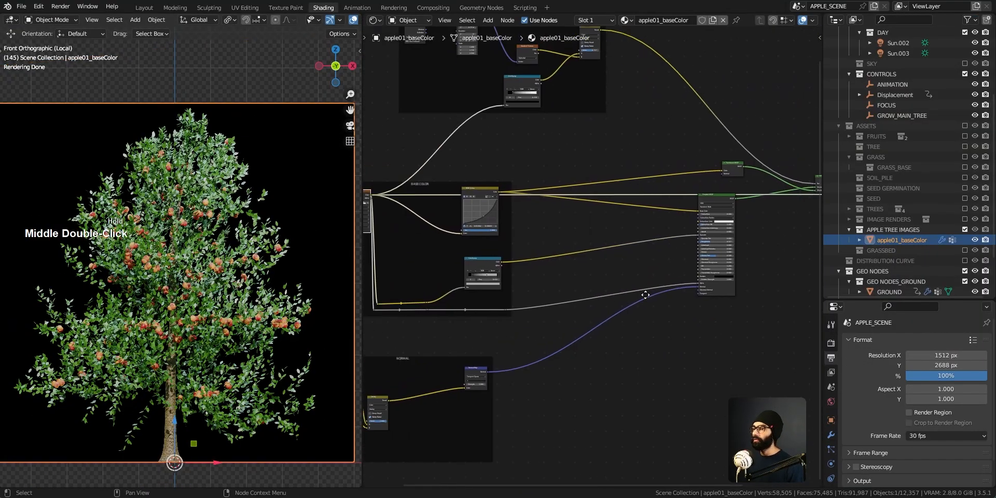
pyautogui.moveTo(431, 224); pyautogui.dragTo(527, 194, button='middle')
pyautogui.moveTo(129, 282)
pyautogui.mouseDown(button='middle')
pyautogui.moveTo(208, 280)
pyautogui.moveTo(135, 282)
pyautogui.mouseUp(button='middle')
pyautogui.moveTo(603, 299); pyautogui.dragTo(670, 195, button='middle')
pyautogui.keyDown('ctrl'); pyautogui.keyDown('shift'); pyautogui.click(393, 194); pyautogui.keyUp('shift'); pyautogui.keyUp('ctrl')
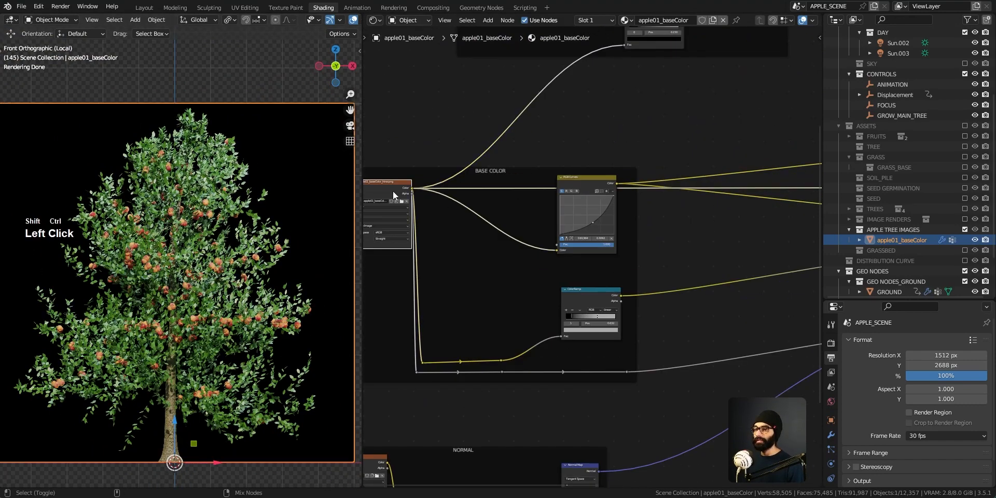
pyautogui.keyDown('ctrl'); pyautogui.keyDown('shift'); pyautogui.click(621, 183); pyautogui.keyUp('shift'); pyautogui.keyUp('ctrl')
pyautogui.moveTo(622, 211); pyautogui.dragTo(640, 242, button='middle')
# Examine the links running from the BASE COLOR and NORMAL frames into the shader nodes
pyautogui.click(581, 169)
pyautogui.moveTo(581, 168); pyautogui.dragTo(607, 169)
pyautogui.moveTo(658, 313)
pyautogui.mouseDown()
pyautogui.moveTo(674, 312)
pyautogui.moveTo(665, 310)
pyautogui.mouseUp()
pyautogui.moveTo(648, 183)
pyautogui.mouseDown()
pyautogui.moveTo(628, 181)
pyautogui.moveTo(652, 182)
pyautogui.mouseUp()
pyautogui.moveTo(757, 278); pyautogui.dragTo(593, 267, button='middle')
pyautogui.moveTo(604, 240); pyautogui.dragTo(661, 239)
pyautogui.moveTo(656, 322); pyautogui.dragTo(644, 321, button='middle')
pyautogui.moveTo(747, 281)
pyautogui.mouseDown(button='middle')
pyautogui.moveTo(565, 312)
pyautogui.moveTo(651, 303)
pyautogui.mouseUp(button='middle')
pyautogui.moveTo(722, 270); pyautogui.dragTo(561, 309, button='middle')
pyautogui.keyDown('ctrl'); pyautogui.moveTo(561, 309); pyautogui.dragTo(573, 304, button='middle'); pyautogui.keyUp('ctrl')
pyautogui.moveTo(615, 277); pyautogui.dragTo(570, 326, button='middle')
pyautogui.keyDown('ctrl'); pyautogui.moveTo(618, 208); pyautogui.dragTo(611, 241, button='middle'); pyautogui.keyUp('ctrl')
# Try cutting the normal map link into the Principled BSDF and undo the cut
pyautogui.moveTo(737, 207)
pyautogui.mouseDown(button='middle')
pyautogui.moveTo(567, 250)
pyautogui.moveTo(654, 240)
pyautogui.mouseUp(button='middle')
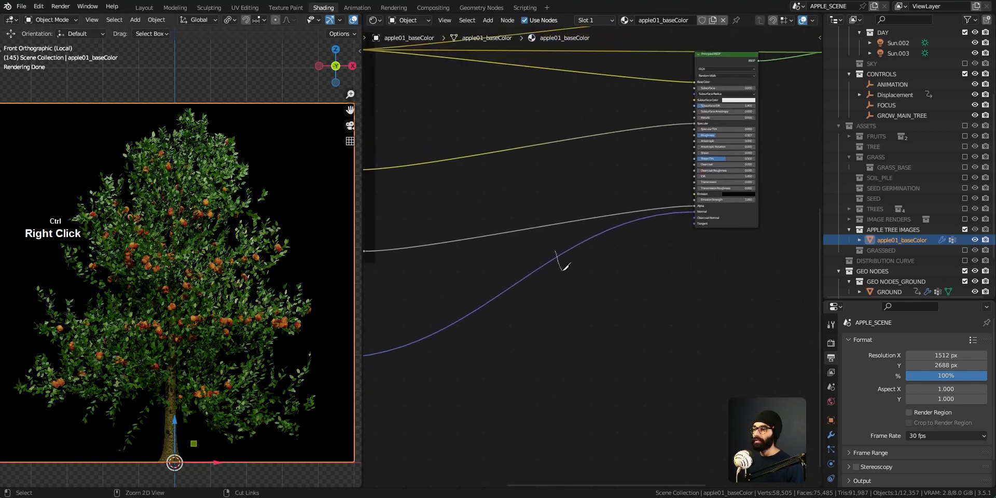
pyautogui.hotkey('ctrl', 'z')
pyautogui.moveTo(562, 275); pyautogui.dragTo(509, 292, button='middle')
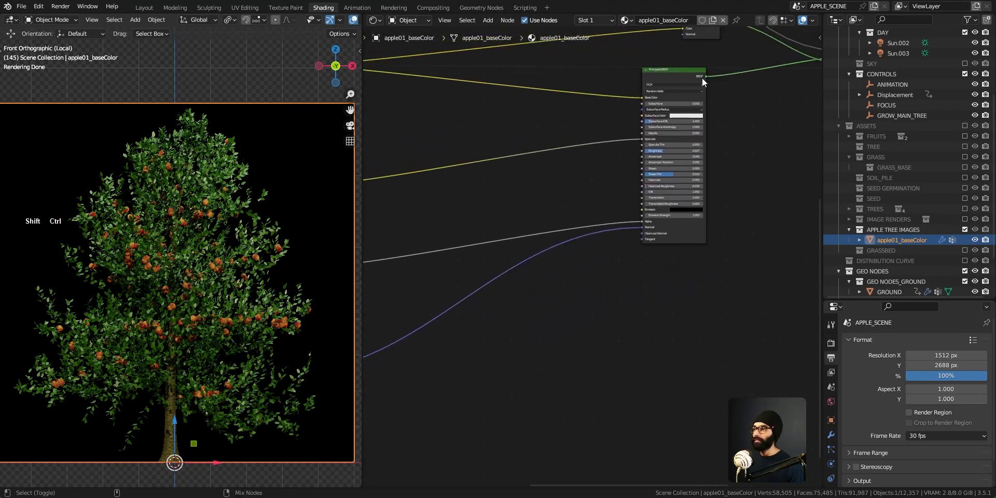
# Preview the Principled BSDF and reconnect the Mix Shader to the material output
pyautogui.keyDown('ctrl'); pyautogui.keyDown('shift'); pyautogui.click(703, 80); pyautogui.keyUp('shift'); pyautogui.keyUp('ctrl')
pyautogui.keyDown('ctrl'); pyautogui.moveTo(706, 278); pyautogui.dragTo(705, 311, button='middle'); pyautogui.keyUp('ctrl')
pyautogui.moveTo(741, 221); pyautogui.dragTo(598, 227, button='middle')
pyautogui.keyDown('ctrl'); pyautogui.keyDown('shift'); pyautogui.click(659, 148); pyautogui.keyUp('shift'); pyautogui.keyUp('ctrl')
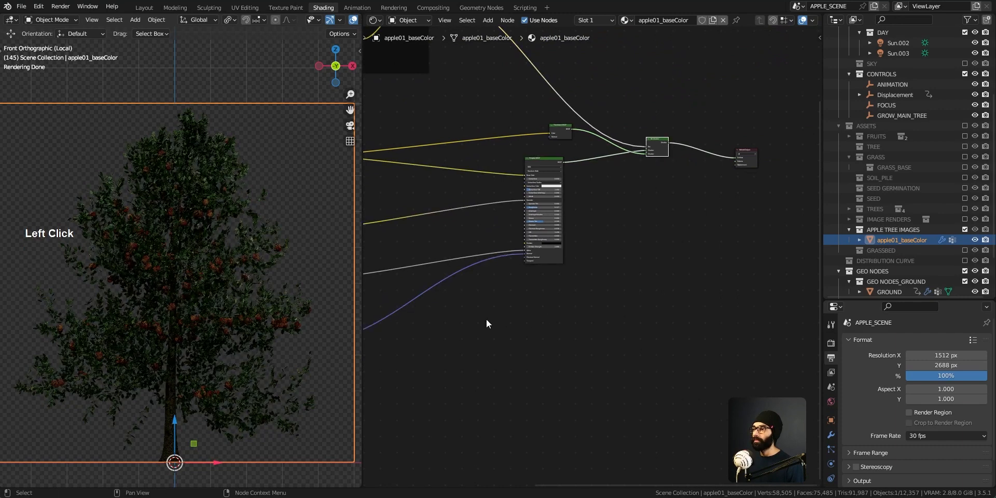
# Compare the look of the tree plane with a viewport display option switched off and on
pyautogui.moveTo(455, 347); pyautogui.dragTo(653, 242, button='middle')
pyautogui.moveTo(597, 279)
pyautogui.mouseDown(button='middle')
pyautogui.moveTo(685, 275)
pyautogui.moveTo(662, 360)
pyautogui.mouseUp(button='middle')
pyautogui.moveTo(652, 285); pyautogui.dragTo(550, 301, button='middle')
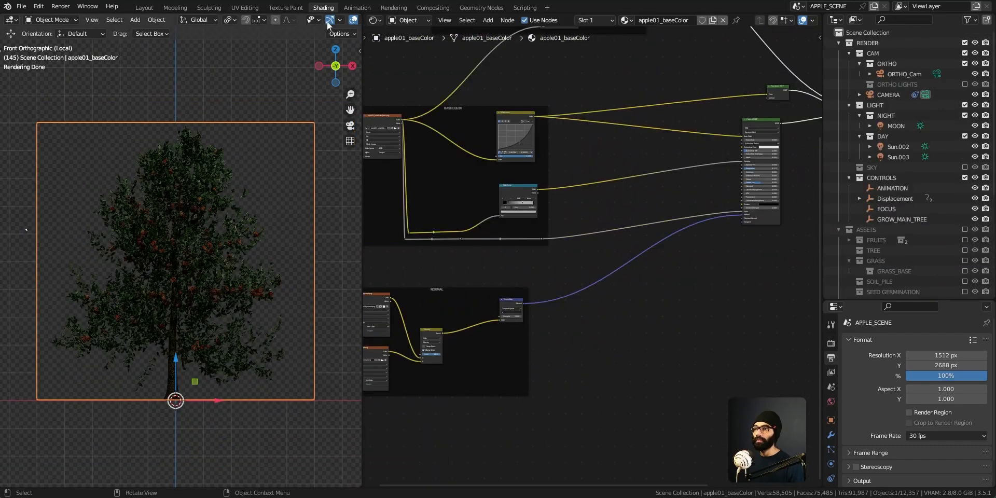
pyautogui.scroll(-4, 336, 22)
pyautogui.click(340, 20)
pyautogui.click(301, 81)
pyautogui.click(299, 81)
pyautogui.click(297, 81)
pyautogui.click(297, 82)
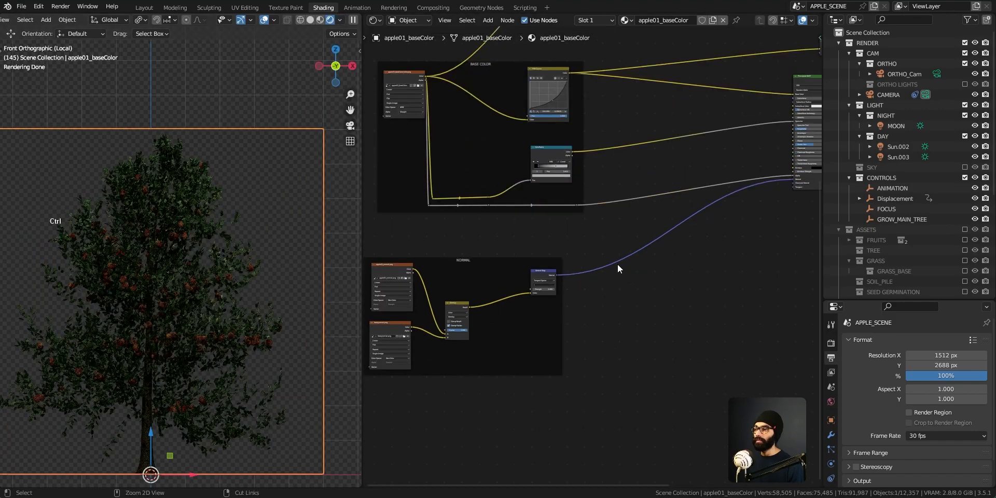
# Repeatedly cut the Normal Map link to the Principled BSDF and undo it to compare the tree's lighting
pyautogui.keyDown('ctrl'); pyautogui.moveTo(618, 264); pyautogui.dragTo(614, 282, button='right'); pyautogui.keyUp('ctrl')
pyautogui.hotkey('ctrl', 'z')
pyautogui.moveTo(186, 327)
pyautogui.mouseDown(button='middle')
pyautogui.moveTo(166, 331)
pyautogui.moveTo(172, 308)
pyautogui.moveTo(179, 313)
pyautogui.mouseUp(button='middle')
pyautogui.keyDown('ctrl'); pyautogui.moveTo(588, 284); pyautogui.dragTo(586, 289, button='right'); pyautogui.keyUp('ctrl')
pyautogui.hotkey('ctrl', 'z')
pyautogui.keyDown('ctrl'); pyautogui.moveTo(595, 254); pyautogui.dragTo(595, 292, button='right'); pyautogui.keyUp('ctrl')
pyautogui.hotkey('ctrl', 'z')
pyautogui.middleClick(277, 288)
pyautogui.rightClick(277, 287)
pyautogui.press('`')
pyautogui.keyDown('ctrl'); pyautogui.moveTo(139, 190); pyautogui.dragTo(329, 120, button='middle'); pyautogui.keyUp('ctrl')
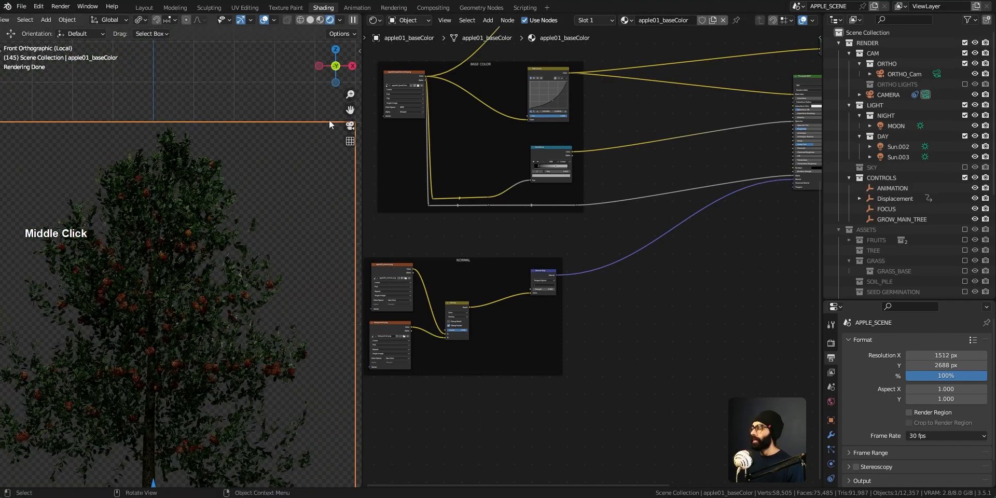
# In the Layout workspace, disable the camera's Track To constraint and move the camera -0.7067 m along Y
pyautogui.click(145, 8)
pyautogui.middleClick(500, 239)
pyautogui.moveTo(569, 256); pyautogui.dragTo(512, 278, button='middle')
pyautogui.click(515, 280)
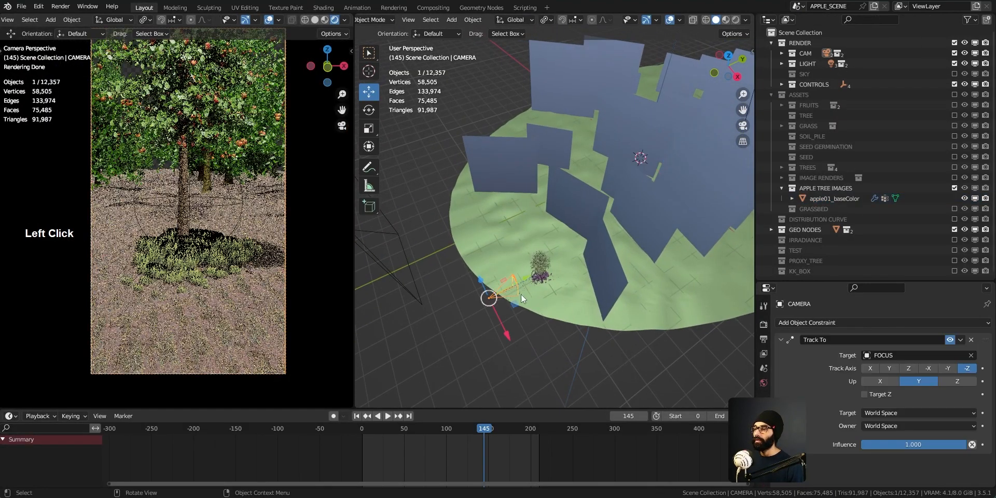
pyautogui.click(950, 340)
pyautogui.moveTo(524, 282)
pyautogui.mouseDown()
pyautogui.moveTo(626, 218)
pyautogui.moveTo(508, 277)
pyautogui.mouseUp()
# Select the GROUND object and open its node tree in the Geometry Nodes workspace
pyautogui.keyDown('shift'); pyautogui.moveTo(587, 277); pyautogui.dragTo(562, 220, button='middle'); pyautogui.keyUp('shift')
pyautogui.moveTo(698, 214); pyautogui.dragTo(658, 179, button='middle')
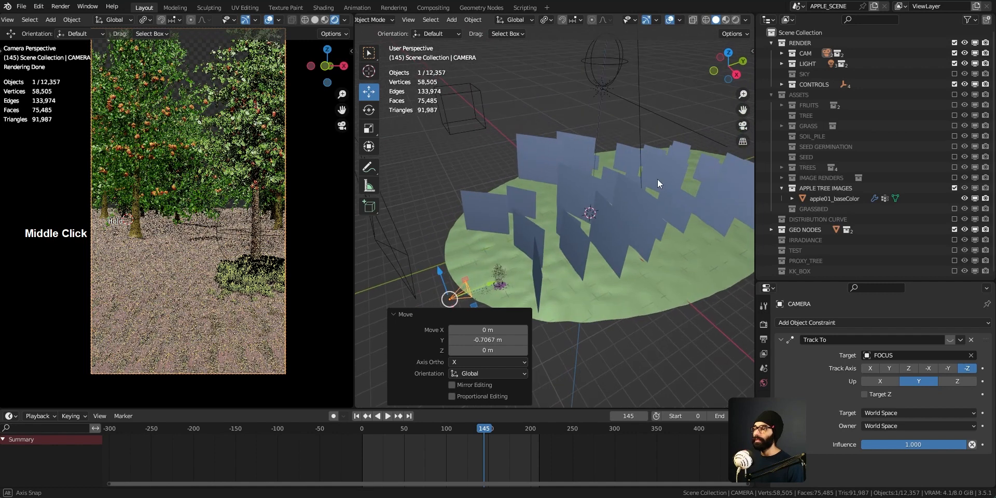
pyautogui.click(621, 289)
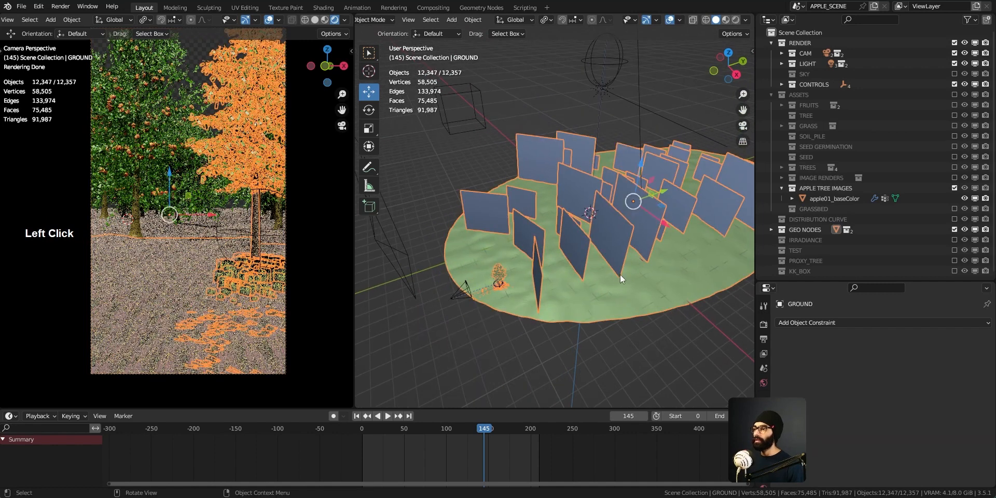
pyautogui.click(480, 8)
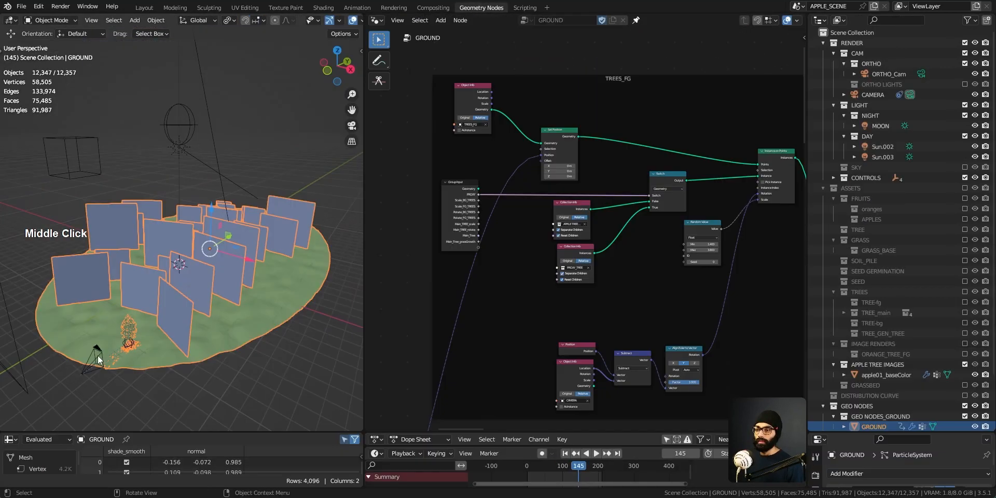
# Select the camera and move it slightly closer to the tree planes at the front edge of the ground
pyautogui.click(105, 362)
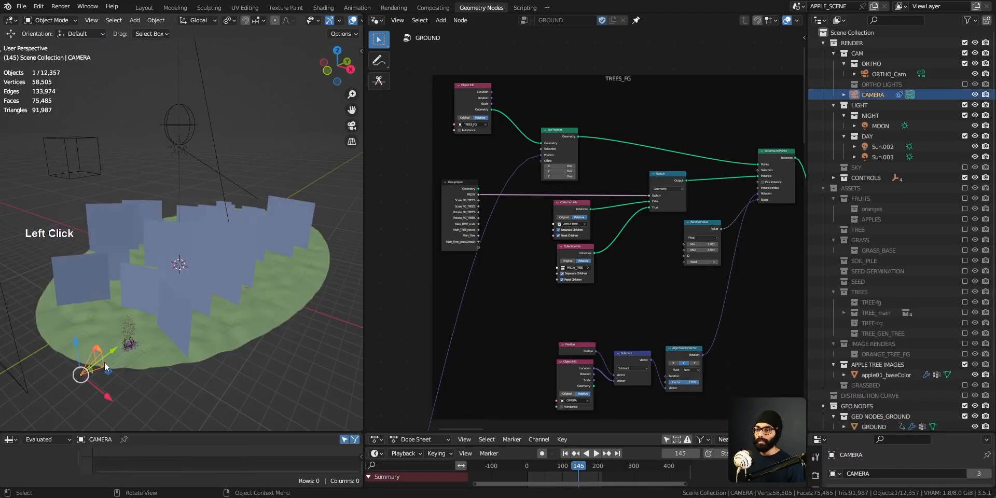
pyautogui.moveTo(104, 362); pyautogui.dragTo(122, 318)
# Examine the Instance on Points node in TREES_FG and the Position, Object Info, Subtract and Align Euler to Vector nodes feeding its rotation
pyautogui.moveTo(623, 202); pyautogui.dragTo(646, 160, button='middle')
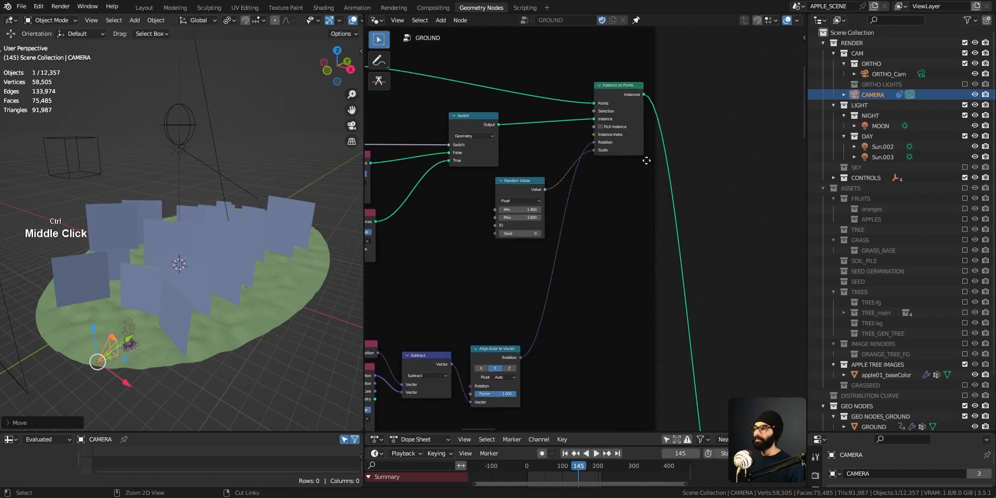
pyautogui.moveTo(627, 93); pyautogui.dragTo(667, 94)
pyautogui.moveTo(651, 250); pyautogui.dragTo(626, 64, button='middle')
pyautogui.keyDown('ctrl'); pyautogui.moveTo(644, 223); pyautogui.dragTo(623, 155, button='middle'); pyautogui.keyUp('ctrl')
pyautogui.moveTo(571, 129); pyautogui.dragTo(455, 245, button='middle')
pyautogui.moveTo(446, 237); pyautogui.dragTo(688, 349)
pyautogui.moveTo(654, 269)
pyautogui.mouseDown()
pyautogui.moveTo(692, 231)
pyautogui.moveTo(663, 260)
pyautogui.mouseUp()
pyautogui.click(574, 360)
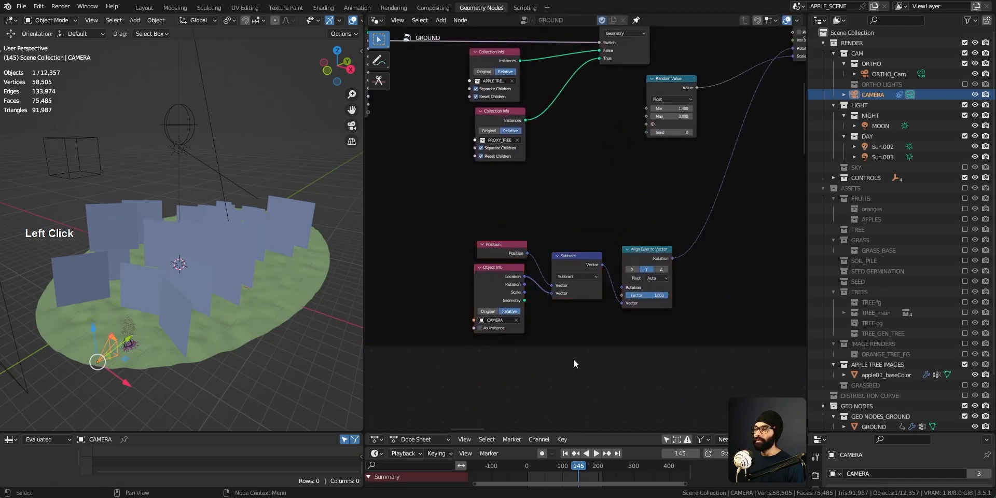
# Join the Position, Object Info, Subtract and Align Euler to Vector nodes in a frame labelled TREES FACE CAMERA
pyautogui.moveTo(464, 215); pyautogui.dragTo(691, 326)
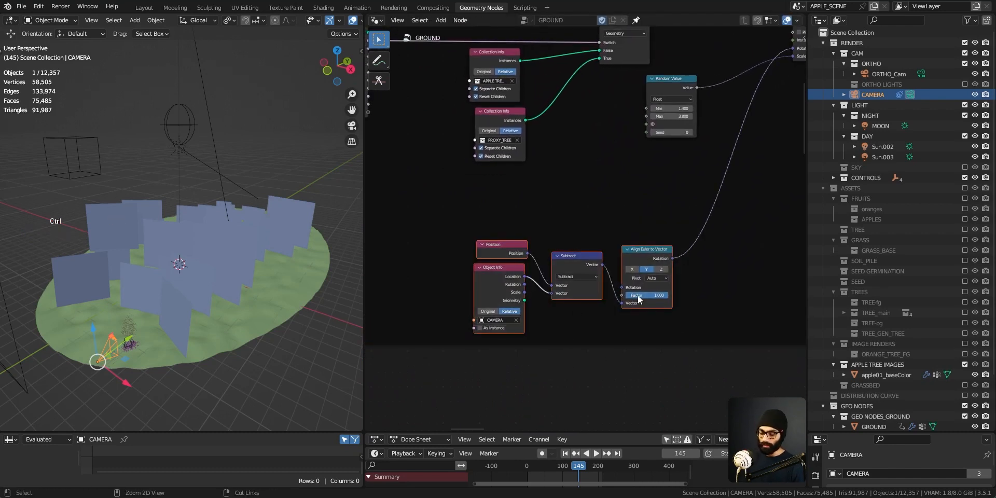
pyautogui.hotkey('ctrl', 'j')
pyautogui.moveTo(643, 240); pyautogui.dragTo(667, 242)
pyautogui.press('F2')
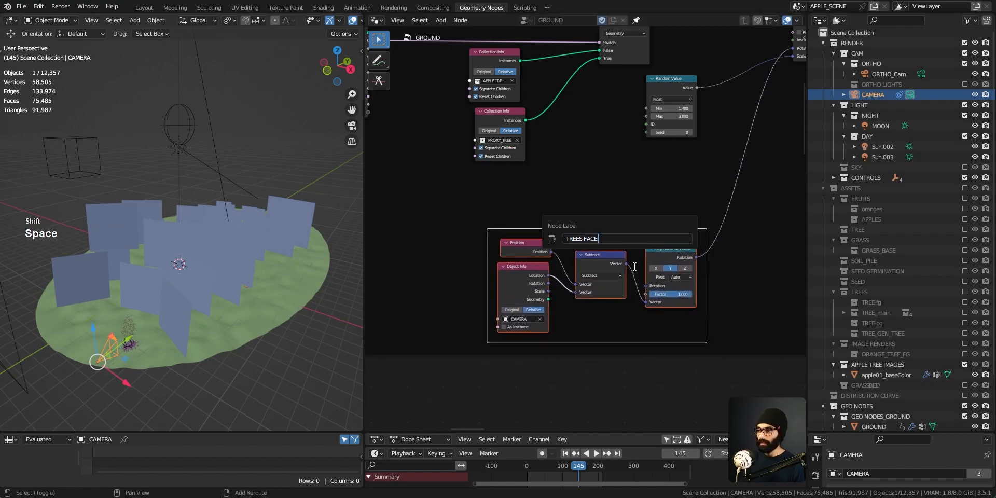
pyautogui.write('TREES FACE CAMERA')
pyautogui.click(741, 260)
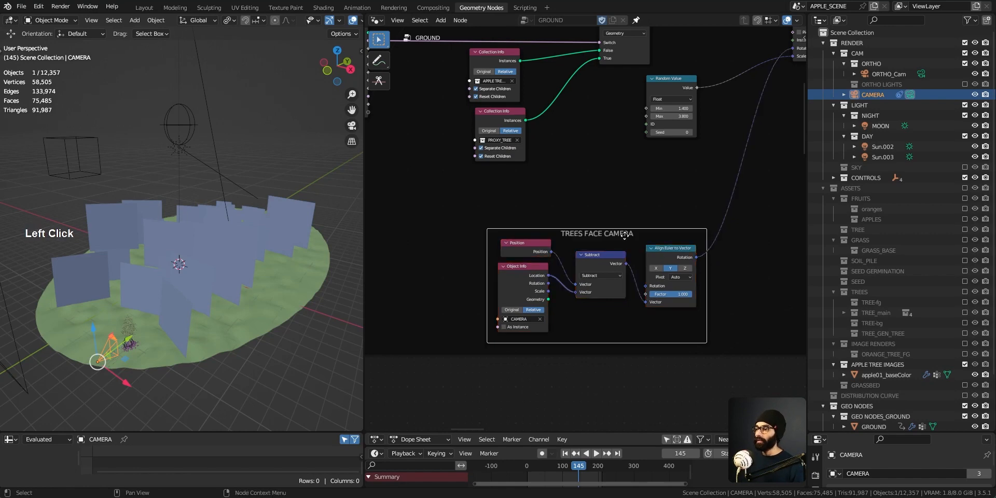
# Give the TREES FACE CAMERA frame a custom pink colour
pyautogui.press('n')
pyautogui.click(675, 99)
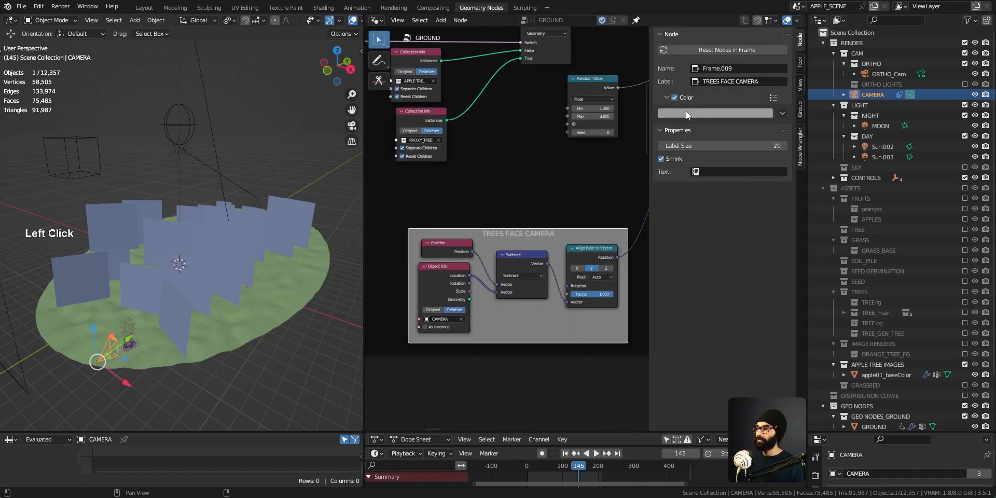
pyautogui.click(686, 111)
pyautogui.click(706, 163)
pyautogui.click(590, 185)
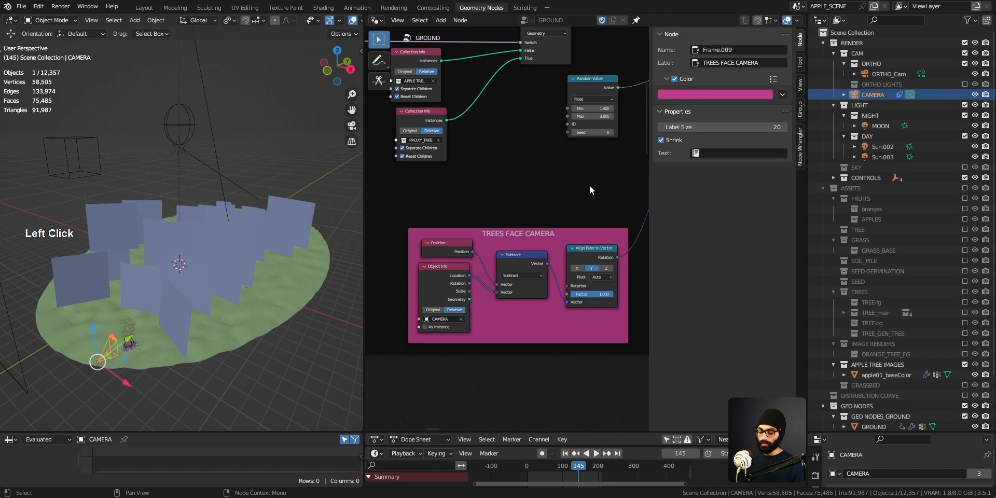
pyautogui.press('n')
# Annotate the viewport with an arrow between the camera and the front tree plane to illustrate the Subtract node's vector
pyautogui.moveTo(594, 273); pyautogui.dragTo(622, 241, button='middle')
pyautogui.keyDown('ctrl'); pyautogui.moveTo(623, 241); pyautogui.dragTo(626, 214, button='middle'); pyautogui.keyUp('ctrl')
pyautogui.click(546, 211)
pyautogui.moveTo(534, 212); pyautogui.dragTo(529, 211)
pyautogui.moveTo(545, 248); pyautogui.dragTo(546, 248)
pyautogui.moveTo(249, 264); pyautogui.dragTo(198, 299, button='middle')
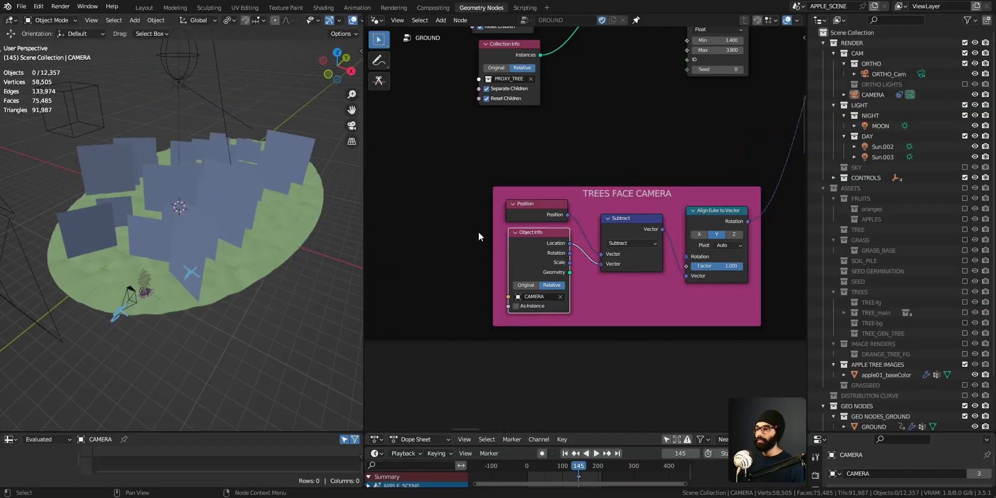
pyautogui.moveTo(563, 245)
pyautogui.mouseDown()
pyautogui.moveTo(545, 247)
pyautogui.moveTo(562, 245)
pyautogui.mouseUp()
pyautogui.press('d')
pyautogui.moveTo(124, 310); pyautogui.dragTo(168, 288)
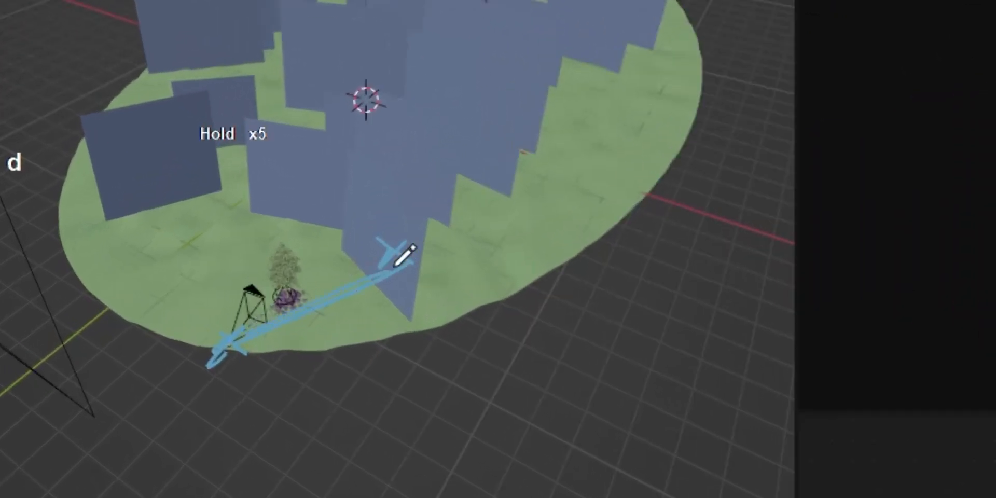
pyautogui.moveTo(220, 355); pyautogui.dragTo(298, 349)
# Try X and Z as the alignment axis of the Align Euler to Vector node, and set it back to Y
pyautogui.moveTo(400, 316); pyautogui.dragTo(412, 291, button='middle')
pyautogui.moveTo(684, 276)
pyautogui.mouseDown(button='middle')
pyautogui.moveTo(659, 241)
pyautogui.moveTo(656, 249)
pyautogui.mouseUp(button='middle')
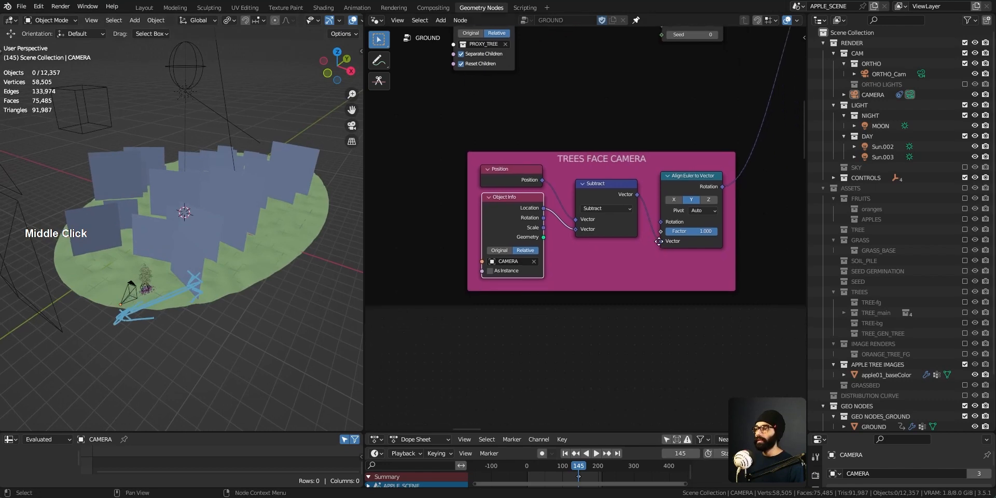
pyautogui.moveTo(696, 191); pyautogui.dragTo(703, 192)
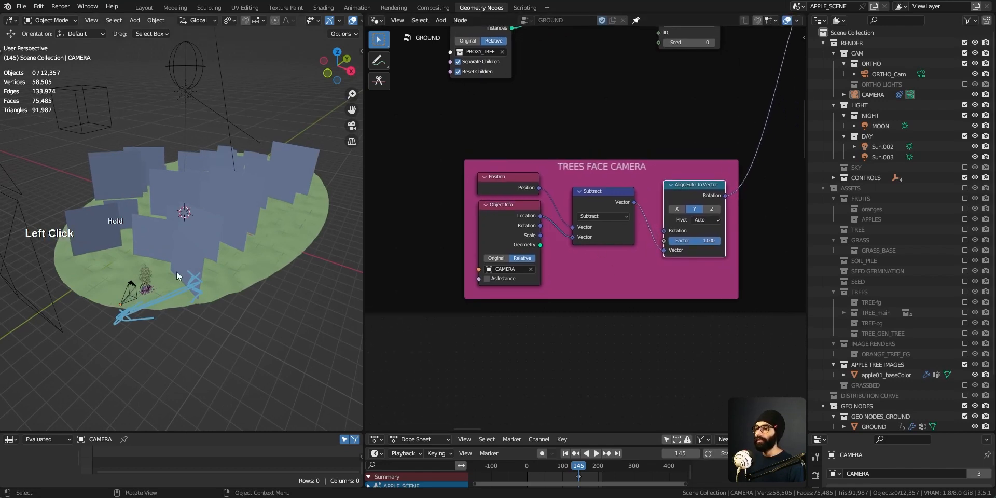
pyautogui.moveTo(177, 272); pyautogui.dragTo(179, 280, button='middle')
pyautogui.click(677, 209)
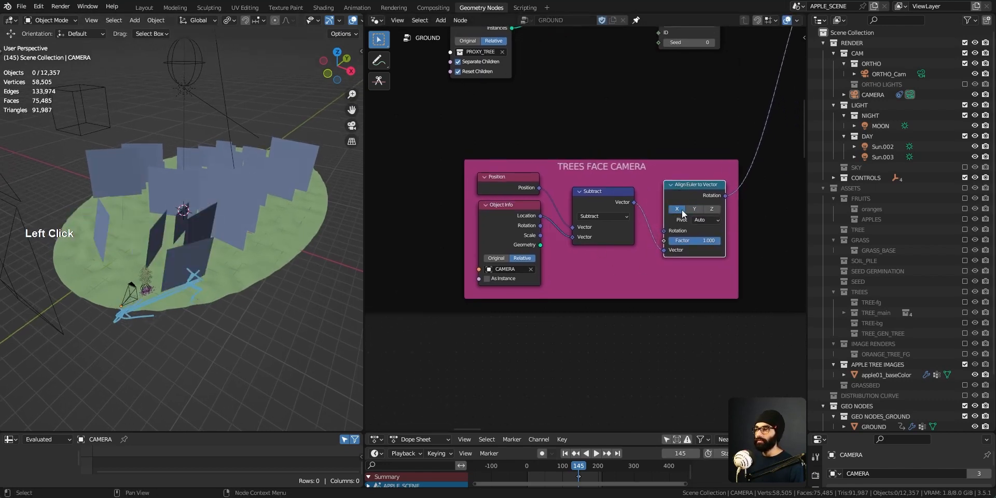
pyautogui.click(714, 209)
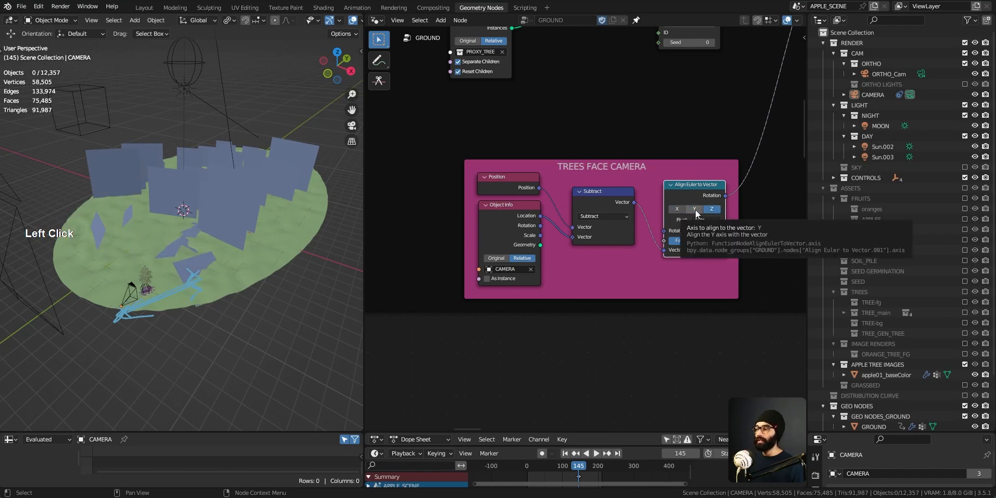
pyautogui.click(695, 210)
# Follow the rotation output of the TREES FACE CAMERA group to the Instance on Points node
pyautogui.moveTo(187, 249); pyautogui.dragTo(415, 285, button='middle')
pyautogui.keyDown('ctrl'); pyautogui.moveTo(663, 252); pyautogui.dragTo(570, 283, button='middle'); pyautogui.keyUp('ctrl')
pyautogui.keyDown('ctrl'); pyautogui.moveTo(605, 211); pyautogui.dragTo(578, 301, button='middle'); pyautogui.keyUp('ctrl')
pyautogui.click(670, 77)
pyautogui.keyDown('ctrl'); pyautogui.moveTo(572, 279); pyautogui.dragTo(693, 188, button='middle'); pyautogui.keyUp('ctrl')
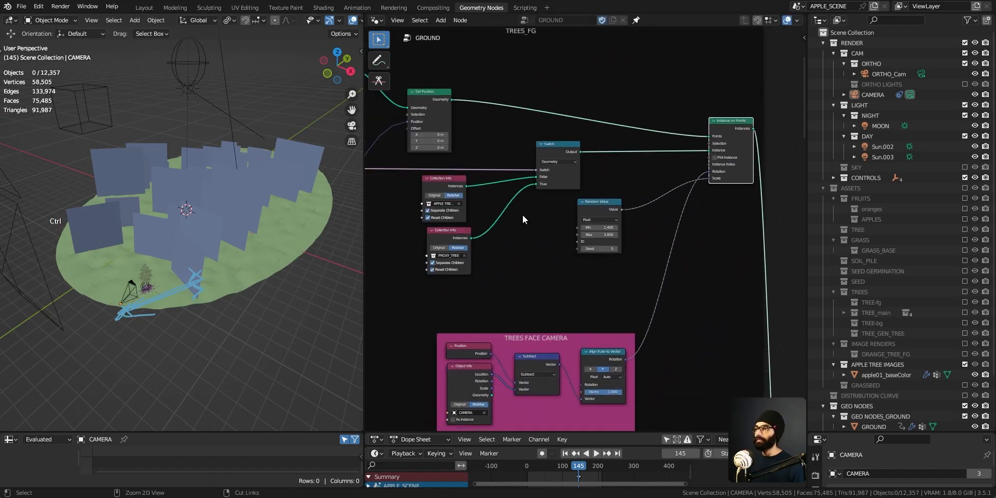
pyautogui.keyDown('ctrl'); pyautogui.moveTo(515, 200); pyautogui.dragTo(506, 155, button='middle'); pyautogui.keyUp('ctrl')
# Move the camera up among the tree planes to about X 4.29 m, Y -9.52 m, Z 2.79 m and render its view
pyautogui.moveTo(370, 431); pyautogui.dragTo(382, 284)
pyautogui.click(136, 207)
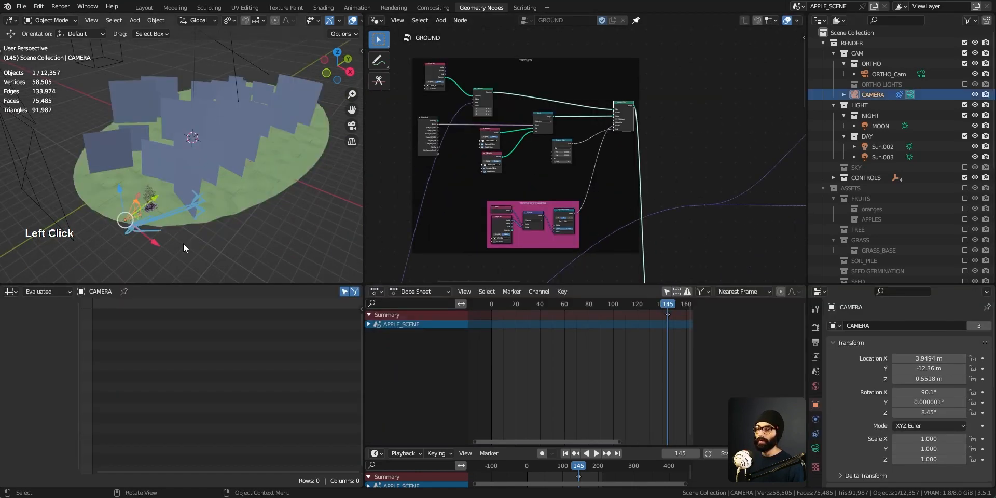
pyautogui.moveTo(136, 207); pyautogui.dragTo(163, 207, button='middle')
pyautogui.moveTo(164, 195); pyautogui.dragTo(244, 116)
pyautogui.moveTo(245, 116)
pyautogui.mouseDown()
pyautogui.moveTo(268, 106)
pyautogui.moveTo(186, 135)
pyautogui.moveTo(121, 178)
pyautogui.moveTo(178, 142)
pyautogui.moveTo(148, 143)
pyautogui.moveTo(162, 141)
pyautogui.mouseUp()
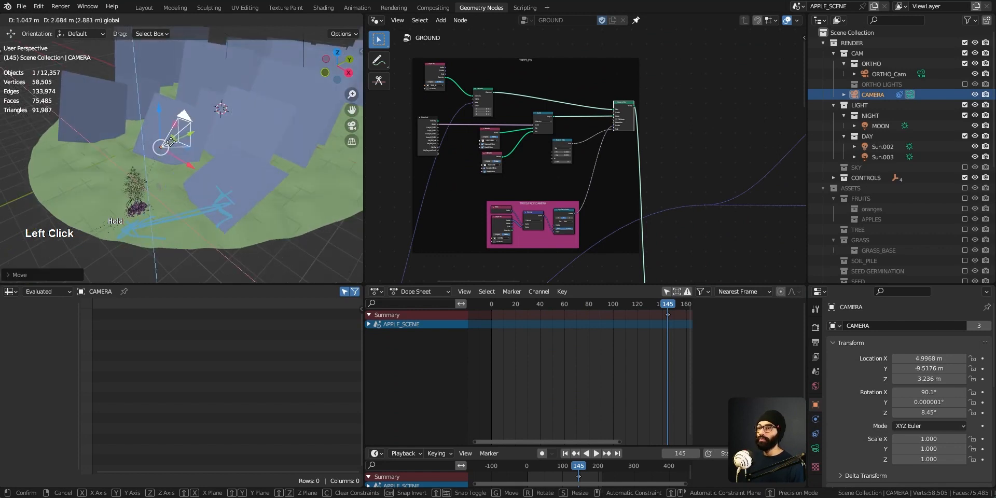
pyautogui.press('`')
pyautogui.press('z')
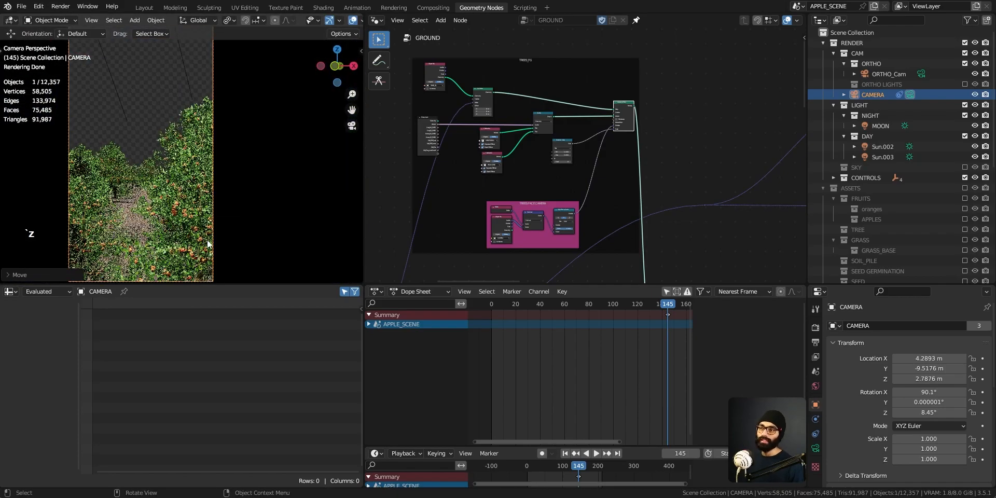
# Undo the camera move and show the rendered view through the camera again
pyautogui.moveTo(210, 222); pyautogui.dragTo(412, 259, button='middle')
pyautogui.press('`')
pyautogui.moveTo(358, 209); pyautogui.dragTo(213, 256, button='middle')
pyautogui.press('KP_0')
pyautogui.press('z')
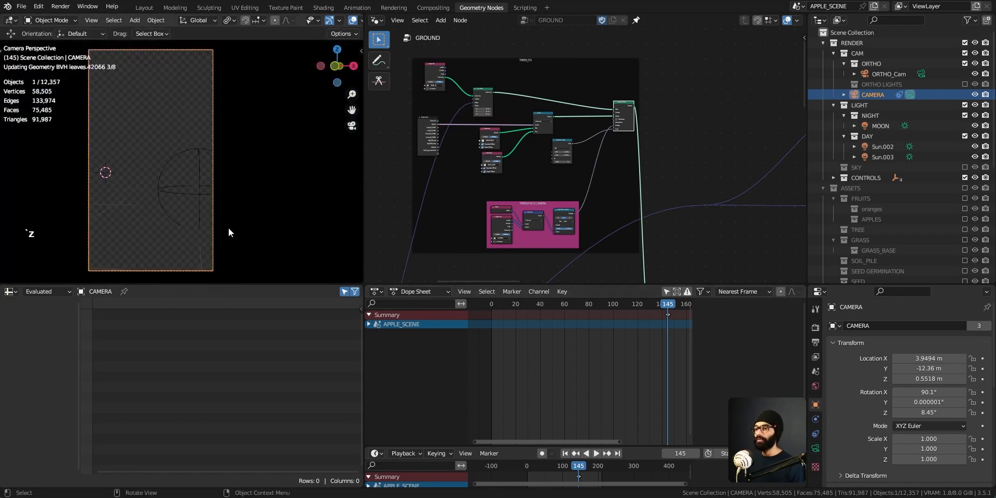
# Examine the other framed scatter groups in the GROUND node tree
pyautogui.moveTo(608, 191); pyautogui.dragTo(582, 218, button='middle')
pyautogui.keyDown('ctrl'); pyautogui.moveTo(583, 218); pyautogui.dragTo(612, 144, button='middle'); pyautogui.keyUp('ctrl')
pyautogui.moveTo(761, 204); pyautogui.dragTo(612, 90, button='middle')
pyautogui.moveTo(466, 273); pyautogui.dragTo(613, 145, button='middle')
pyautogui.keyDown('ctrl'); pyautogui.moveTo(613, 144); pyautogui.dragTo(599, 169, button='middle'); pyautogui.keyUp('ctrl')
pyautogui.keyDown('ctrl'); pyautogui.moveTo(544, 127); pyautogui.dragTo(563, 200, button='middle'); pyautogui.keyUp('ctrl')
# Enlarge the viewport and inspect the rendered grass and trees up close and through the camera
pyautogui.keyDown('shift'); pyautogui.moveTo(265, 239); pyautogui.dragTo(251, 283, button='middle'); pyautogui.keyUp('shift')
pyautogui.moveTo(254, 286); pyautogui.dragTo(254, 375)
pyautogui.moveTo(249, 337); pyautogui.dragTo(217, 214, button='middle')
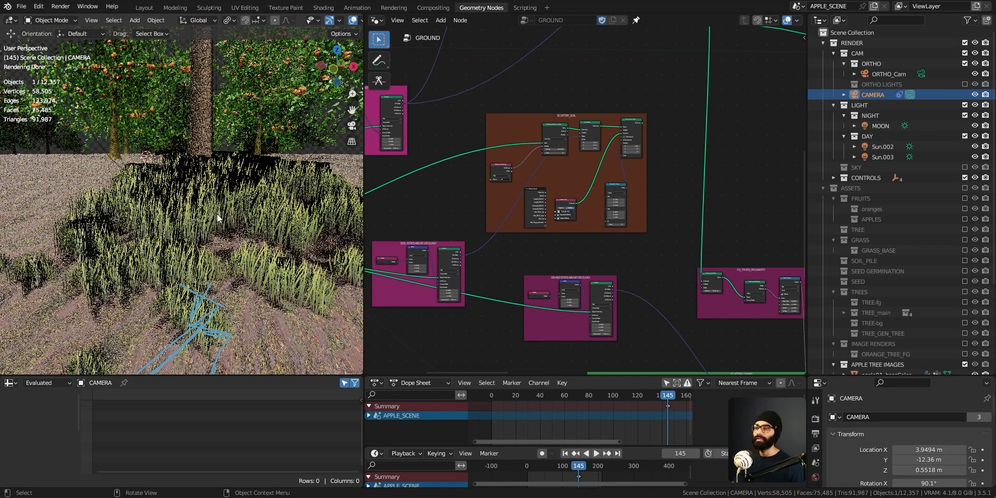
pyautogui.press('KP_0')
pyautogui.moveTo(202, 236); pyautogui.dragTo(189, 173, button='middle')
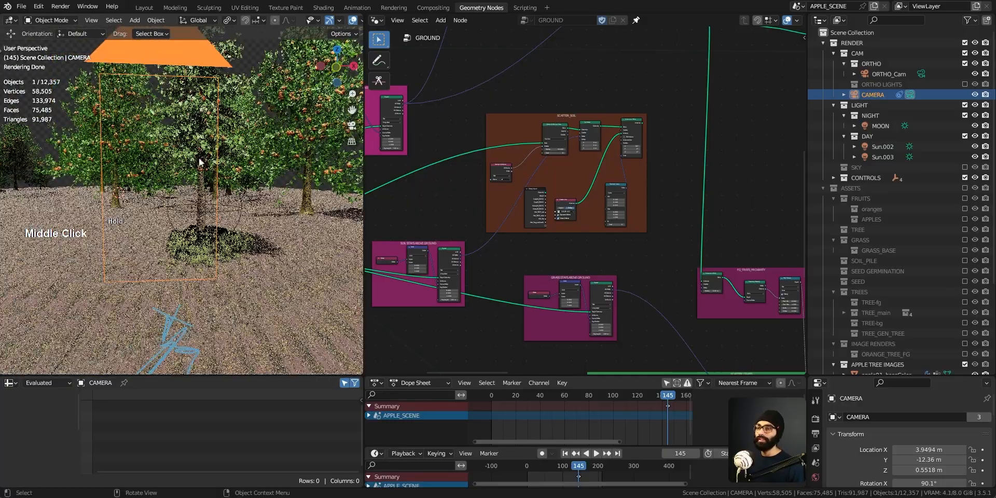
pyautogui.moveTo(239, 242); pyautogui.dragTo(220, 279, button='middle')
pyautogui.keyDown('ctrl'); pyautogui.moveTo(220, 327); pyautogui.dragTo(223, 272, button='middle'); pyautogui.keyUp('ctrl')
pyautogui.press('KP_0')
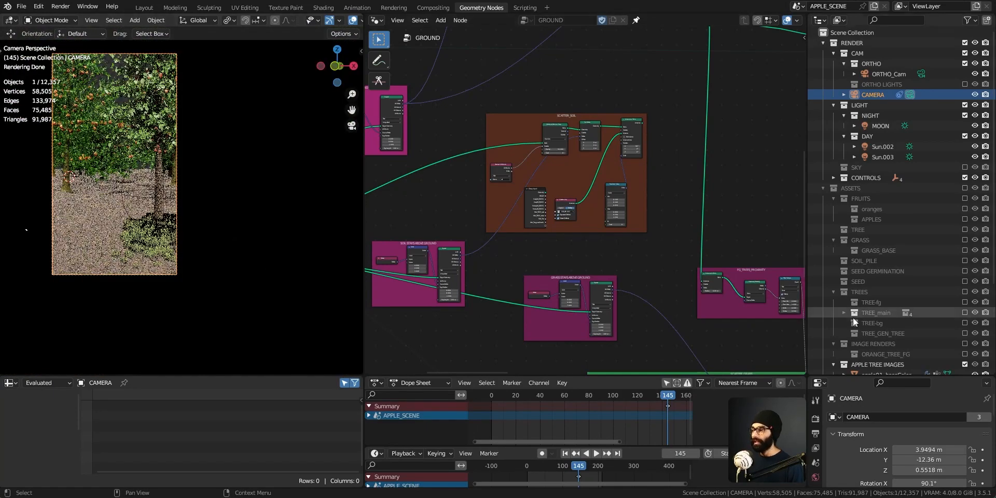
# Select the ground object and trace its remaining scatter nodes to the end of the node tree
pyautogui.scroll(-5, 882, 337)
pyautogui.click(126, 253)
pyautogui.moveTo(127, 291); pyautogui.dragTo(226, 292, button='middle')
pyautogui.moveTo(697, 235); pyautogui.dragTo(674, 281, button='middle')
pyautogui.keyDown('ctrl'); pyautogui.moveTo(675, 280); pyautogui.dragTo(658, 238, button='middle'); pyautogui.keyUp('ctrl')
pyautogui.moveTo(554, 162); pyautogui.dragTo(569, 92, button='middle')
pyautogui.moveTo(738, 184); pyautogui.dragTo(589, 218, button='middle')
pyautogui.moveTo(778, 248); pyautogui.dragTo(489, 260, button='middle')
pyautogui.keyDown('alt'); pyautogui.moveTo(481, 252); pyautogui.dragTo(770, 159, button='right'); pyautogui.keyUp('alt')
pyautogui.moveTo(156, 218); pyautogui.dragTo(150, 276, button='middle')
pyautogui.keyDown('ctrl'); pyautogui.moveTo(568, 207); pyautogui.dragTo(571, 269, button='right'); pyautogui.keyUp('ctrl')
pyautogui.moveTo(585, 272); pyautogui.dragTo(465, 296, button='middle')
pyautogui.keyDown('ctrl'); pyautogui.moveTo(608, 232); pyautogui.dragTo(634, 191, button='middle'); pyautogui.keyUp('ctrl')
pyautogui.moveTo(721, 223); pyautogui.dragTo(532, 269, button='middle')
pyautogui.keyDown('ctrl'); pyautogui.moveTo(560, 231); pyautogui.dragTo(423, 208, button='middle'); pyautogui.keyUp('ctrl')
pyautogui.keyDown('ctrl'); pyautogui.moveTo(525, 210); pyautogui.dragTo(495, 240, button='middle'); pyautogui.keyUp('ctrl')
pyautogui.moveTo(495, 236); pyautogui.dragTo(624, 248, button='middle')
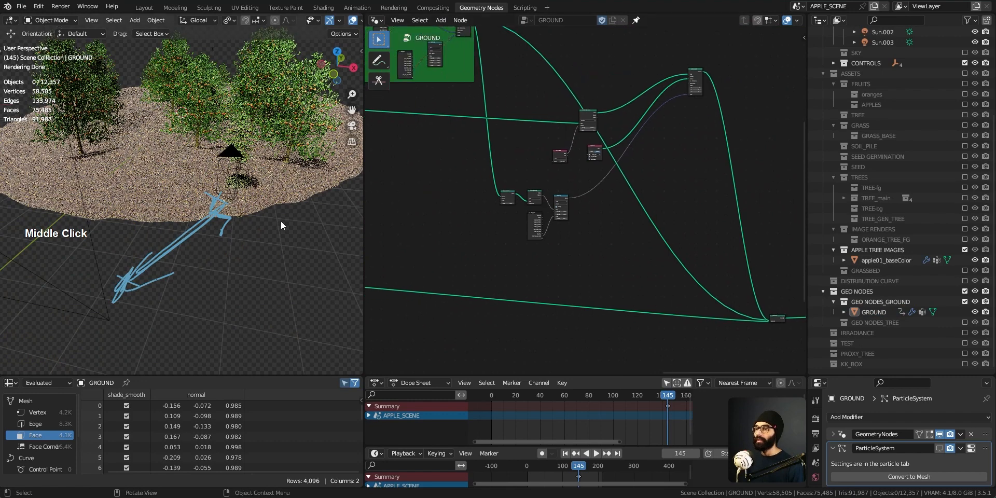
# Enable viewport display of the GROUND object's grass particle system
pyautogui.click(877, 312)
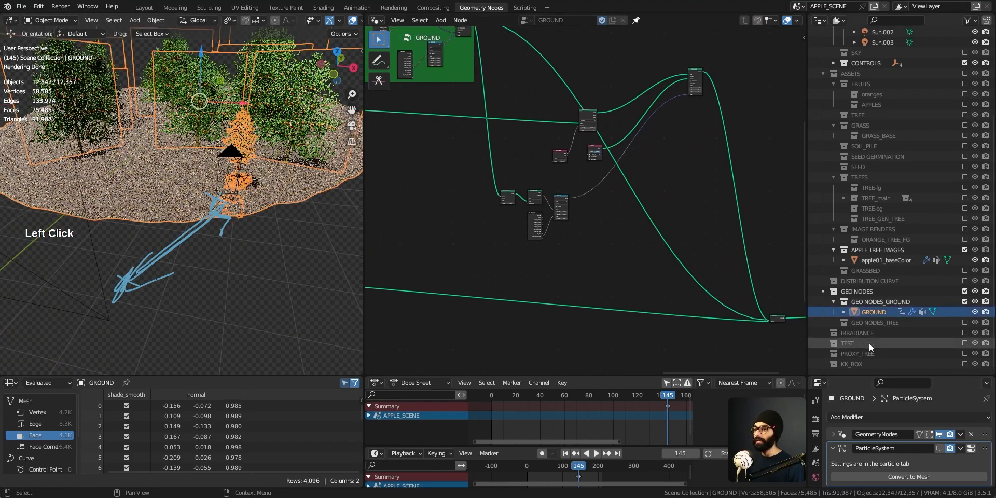
pyautogui.moveTo(929, 374); pyautogui.dragTo(930, 256)
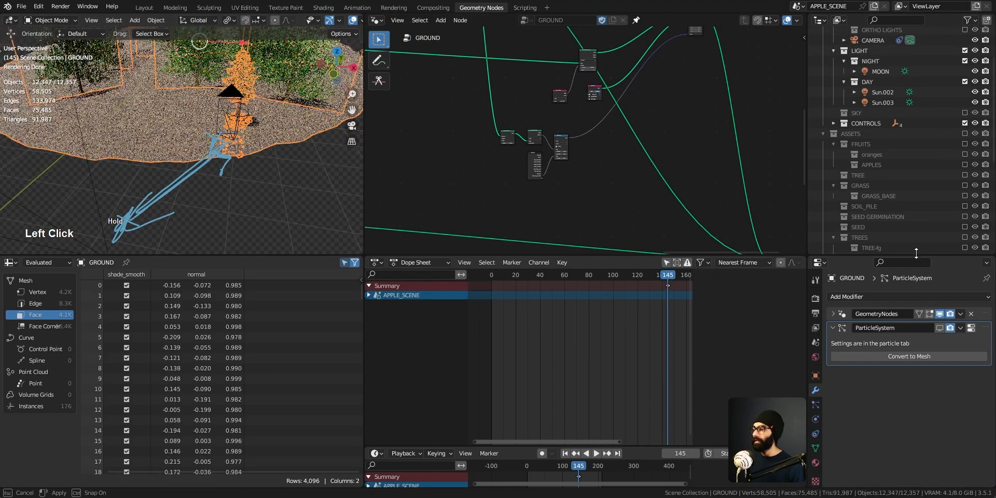
pyautogui.click(817, 405)
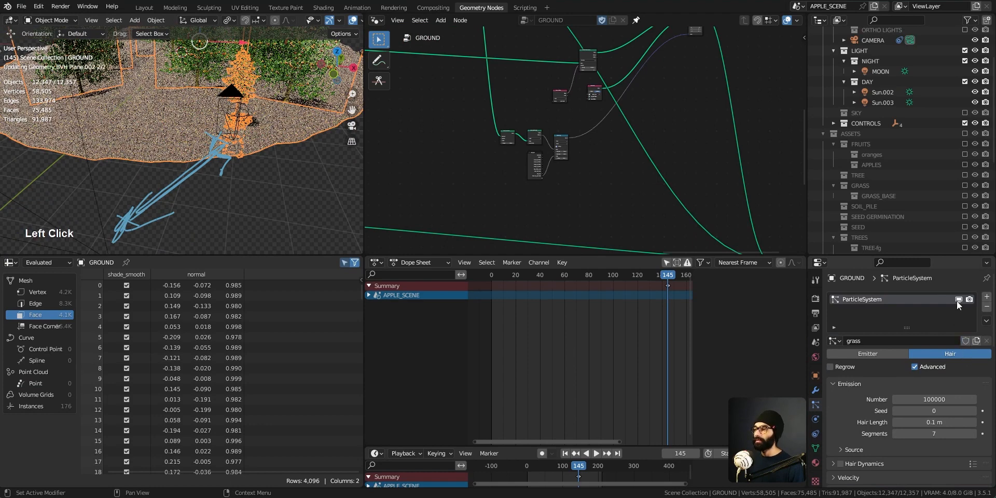
# Inspect the rendered particle grass through the camera and from close to the ground
pyautogui.moveTo(227, 180); pyautogui.dragTo(226, 143, button='middle')
pyautogui.moveTo(291, 256); pyautogui.dragTo(290, 392)
pyautogui.moveTo(166, 267); pyautogui.dragTo(244, 227, button='middle')
pyautogui.press('KP_0')
pyautogui.click(178, 298)
pyautogui.keyDown('shift'); pyautogui.moveTo(197, 266); pyautogui.dragTo(322, 338, button='middle'); pyautogui.keyUp('shift')
# Compare the rendered ground with the grass particle system's children set to None and back to Interpolated
pyautogui.moveTo(893, 391); pyautogui.dragTo(893, 231)
pyautogui.scroll(-10, 879, 361)
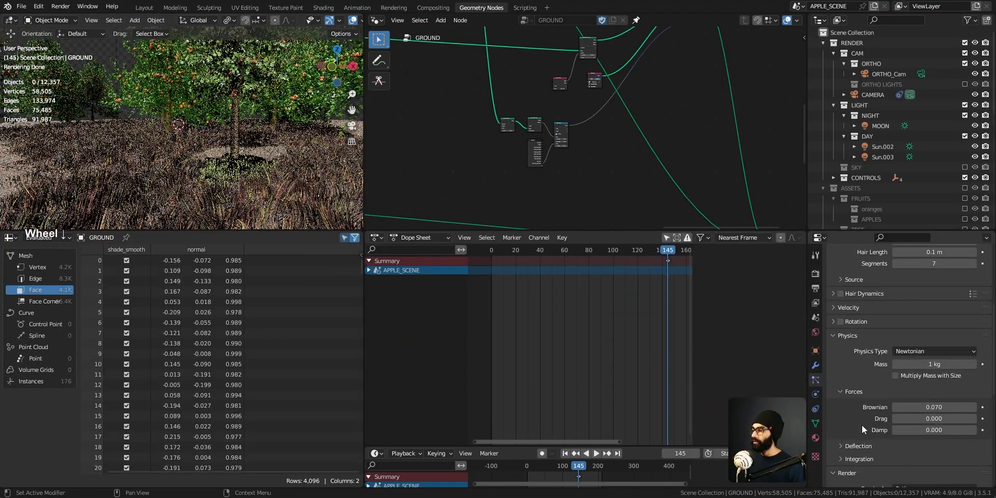
pyautogui.click(859, 443)
pyautogui.scroll(-3, 950, 426)
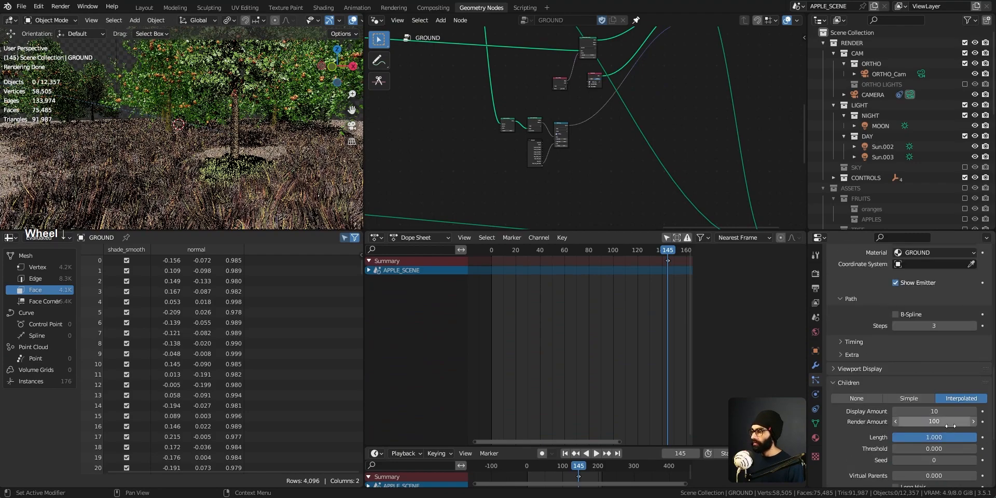
pyautogui.click(871, 400)
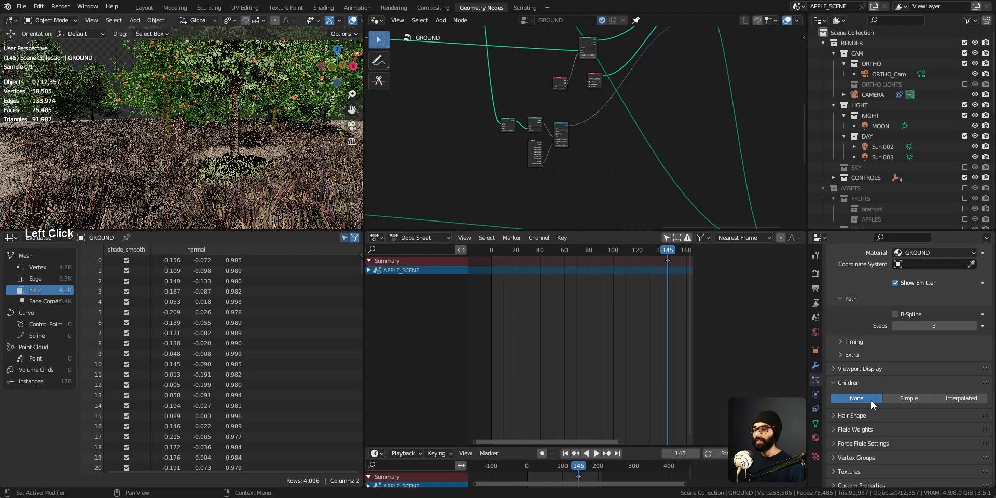
pyautogui.moveTo(203, 180); pyautogui.dragTo(213, 155, button='middle')
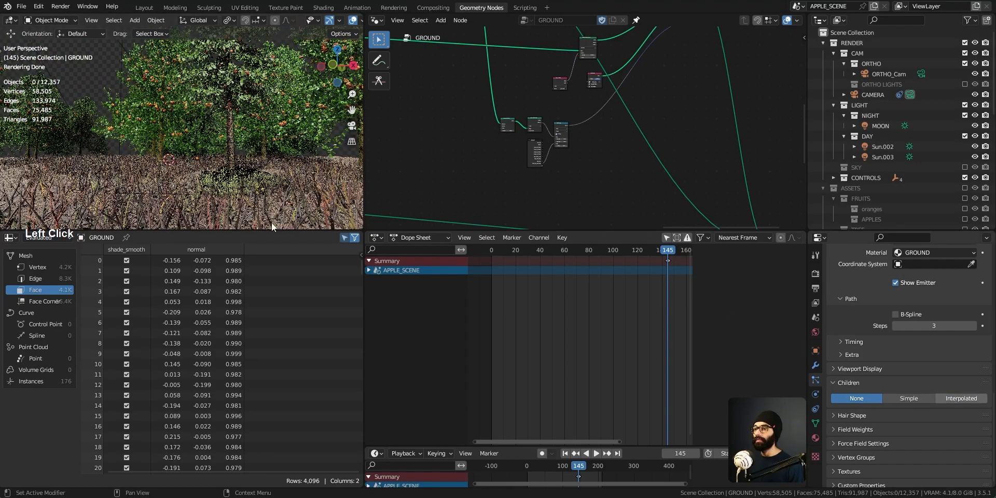
pyautogui.moveTo(270, 230); pyautogui.dragTo(271, 310)
pyautogui.keyDown('shift'); pyautogui.moveTo(224, 148); pyautogui.dragTo(202, 203, button='middle'); pyautogui.keyUp('shift')
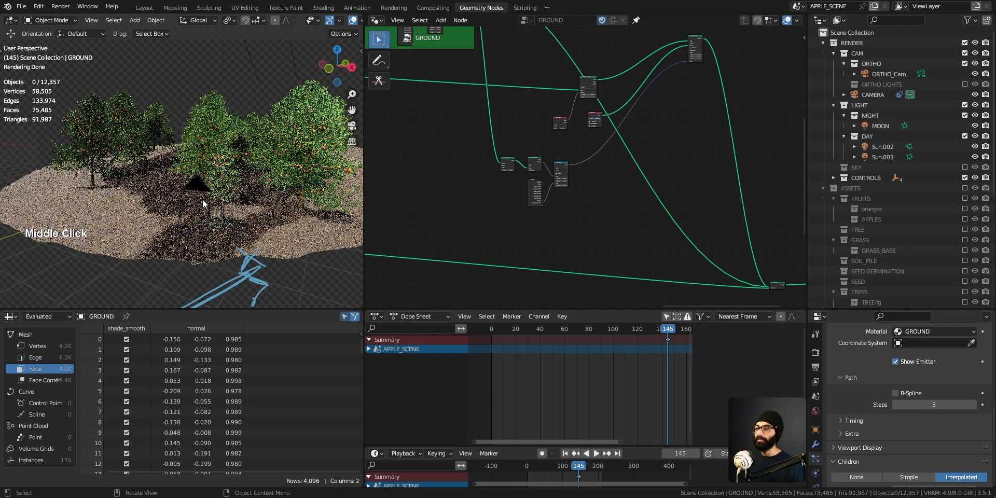